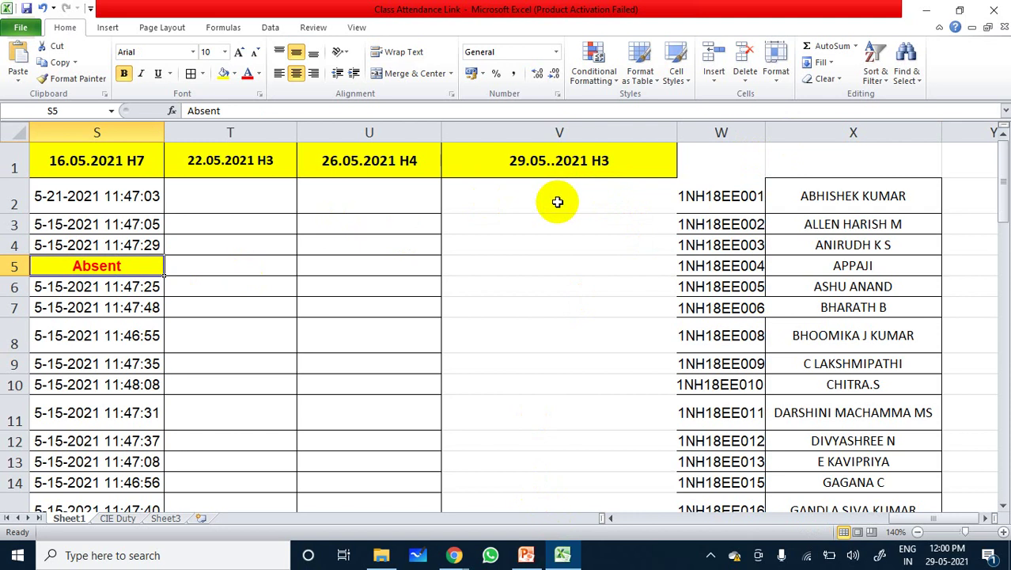
- Copy the formatted Absent entry from S5 into V2 and V3 of the 29.05..2021 H3 column
{"action": "left_click", "coordinate": [558, 202]}
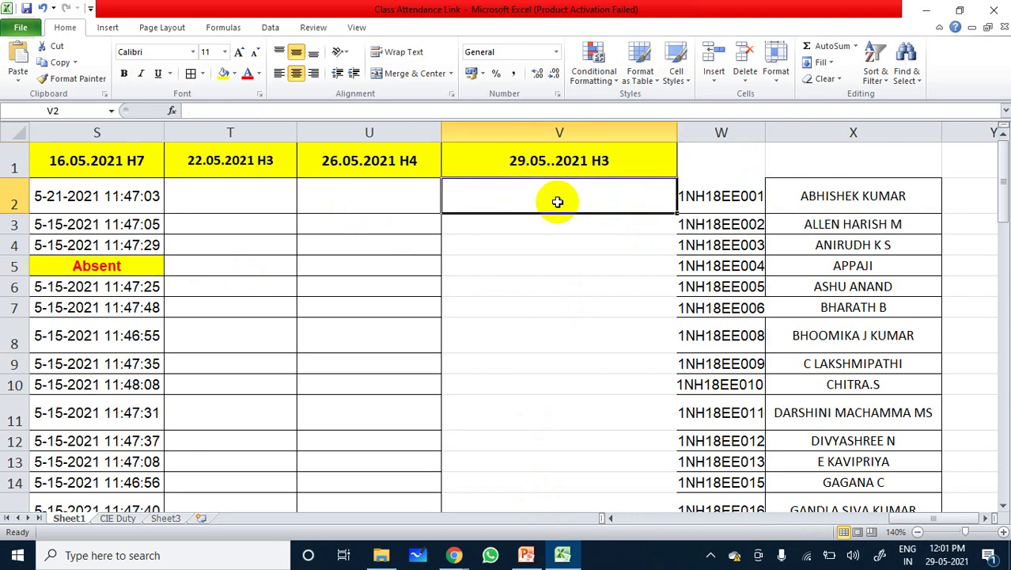
{"action": "left_click", "coordinate": [151, 266]}
{"action": "key", "text": "ctrl+c"}
{"action": "left_click", "coordinate": [557, 192]}
{"action": "key", "text": "ctrl+v"}
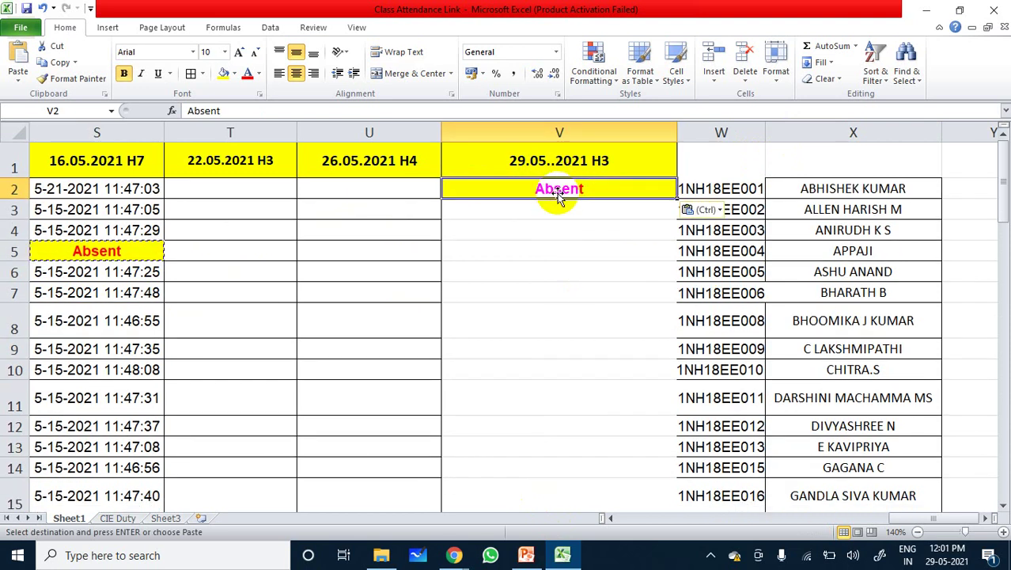
{"action": "left_click", "coordinate": [600, 216]}
{"action": "key", "text": "ctrl+v"}
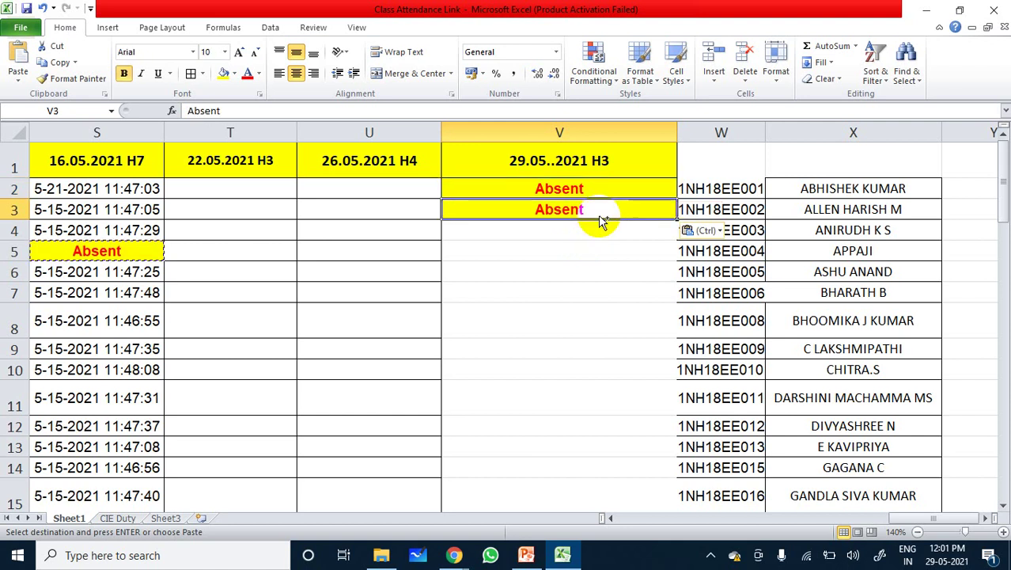
- Paste the copied Absent entry into V5 and V6, leaving V4 blank
{"action": "left_click", "coordinate": [598, 252]}
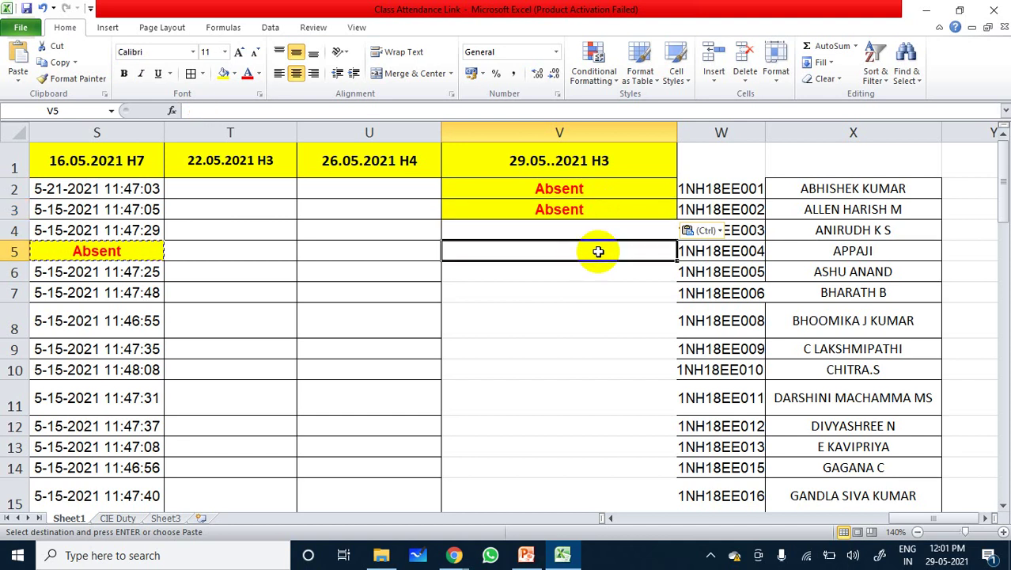
{"action": "key", "text": "ctrl+v"}
{"action": "left_click", "coordinate": [595, 273]}
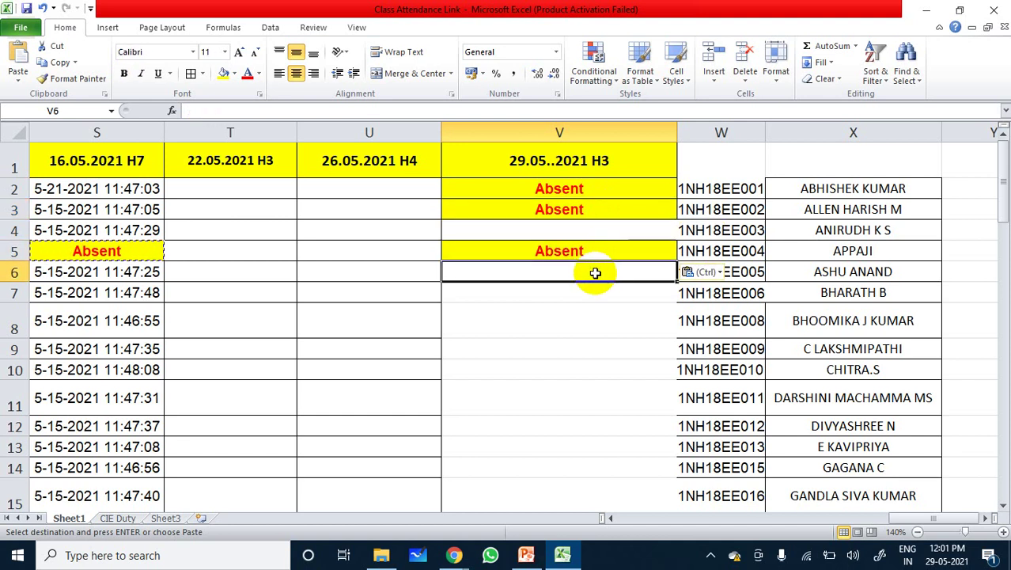
{"action": "key", "text": "ctrl+v"}
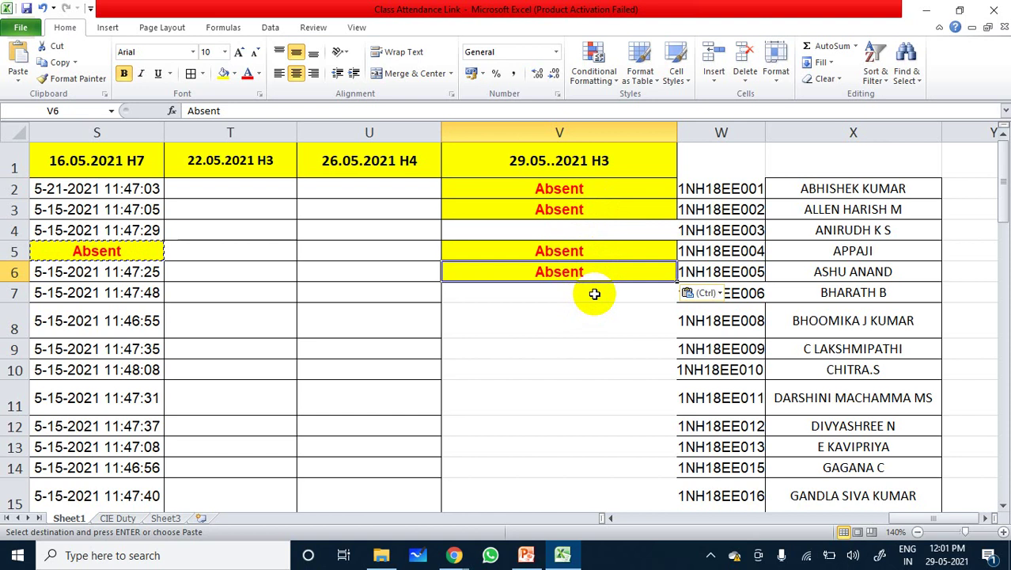
- Go down the 29.05..2021 H3 column from row 9, leaving V9 to V14 blank, and paste Absent into V15
{"action": "left_click", "coordinate": [592, 342]}
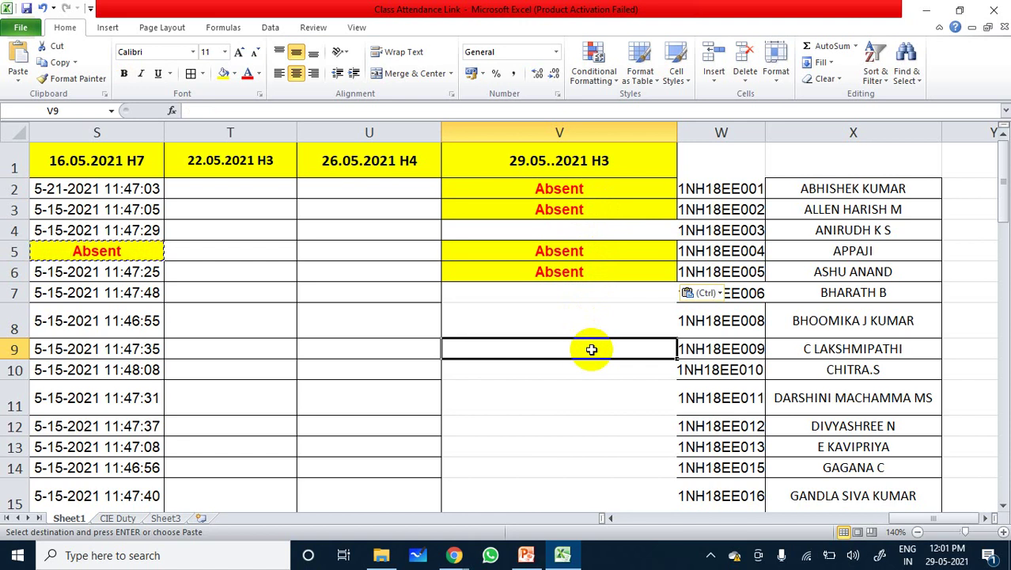
{"action": "left_click", "coordinate": [590, 368]}
{"action": "scroll", "coordinate": [591, 366], "scroll_direction": "down", "scroll_amount": 1}
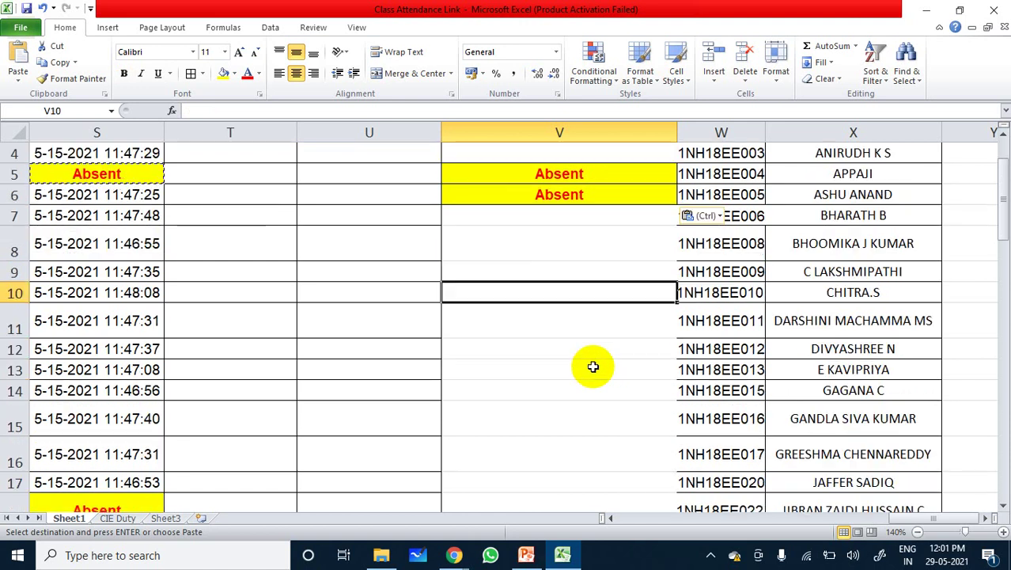
{"action": "left_click", "coordinate": [583, 316]}
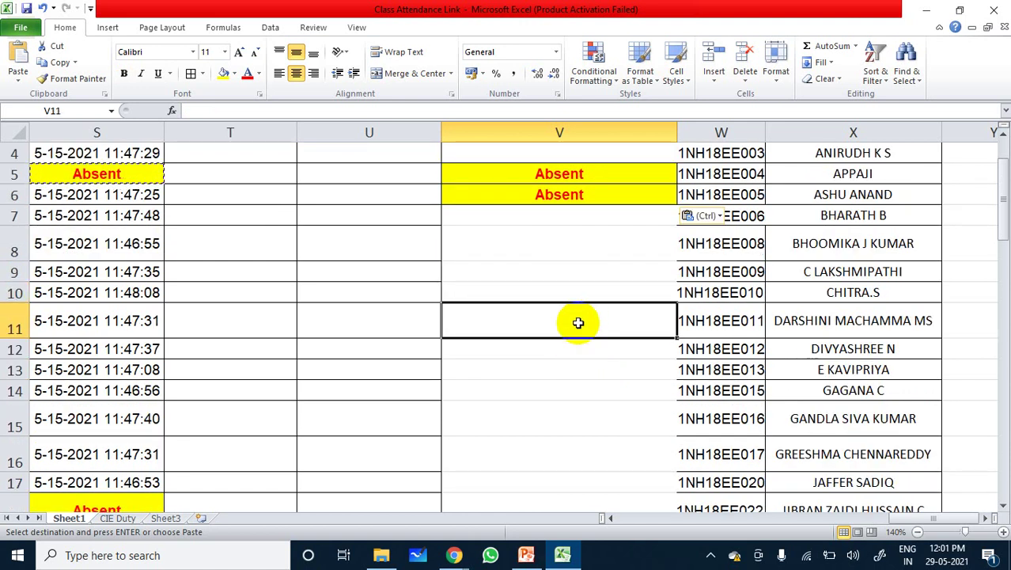
{"action": "left_click", "coordinate": [590, 349]}
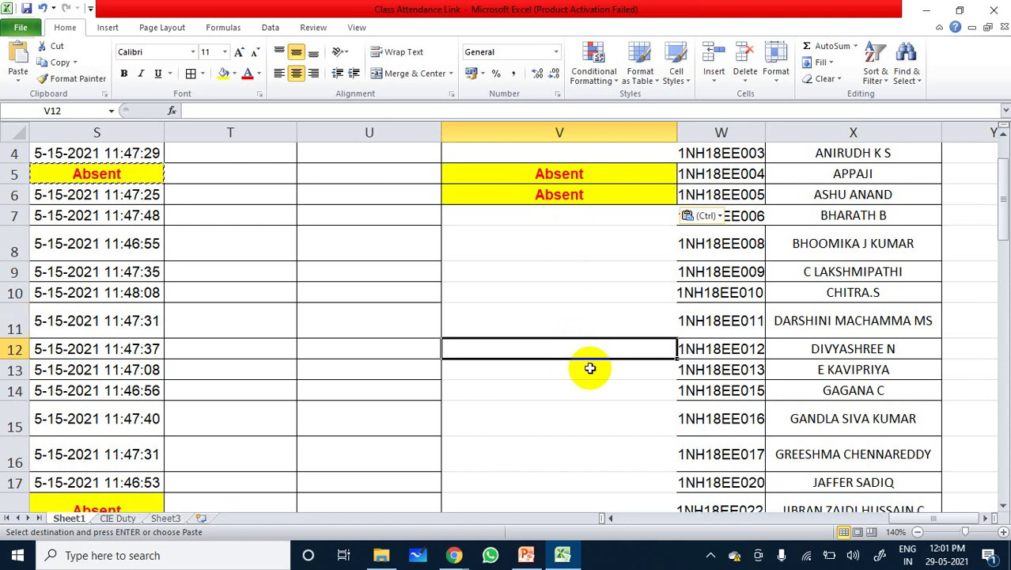
{"action": "left_click", "coordinate": [590, 368]}
{"action": "scroll", "coordinate": [589, 369], "scroll_direction": "down", "scroll_amount": 1}
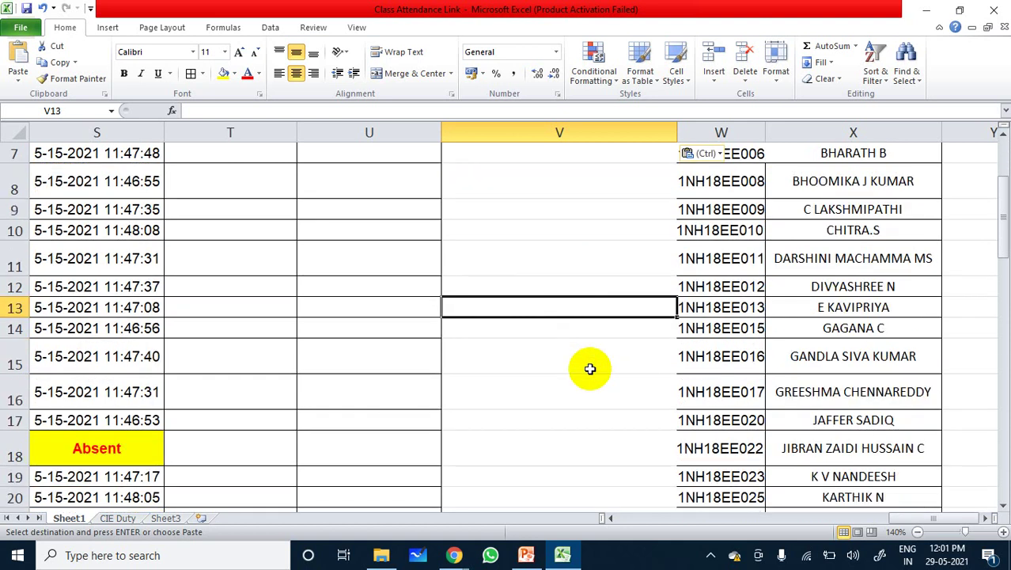
{"action": "left_click", "coordinate": [588, 329]}
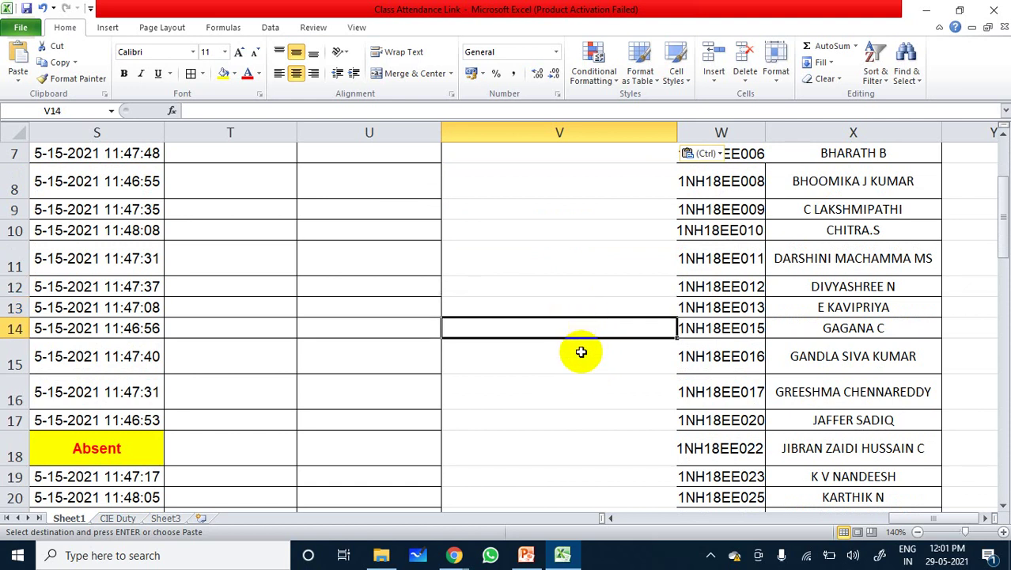
{"action": "left_click", "coordinate": [580, 353]}
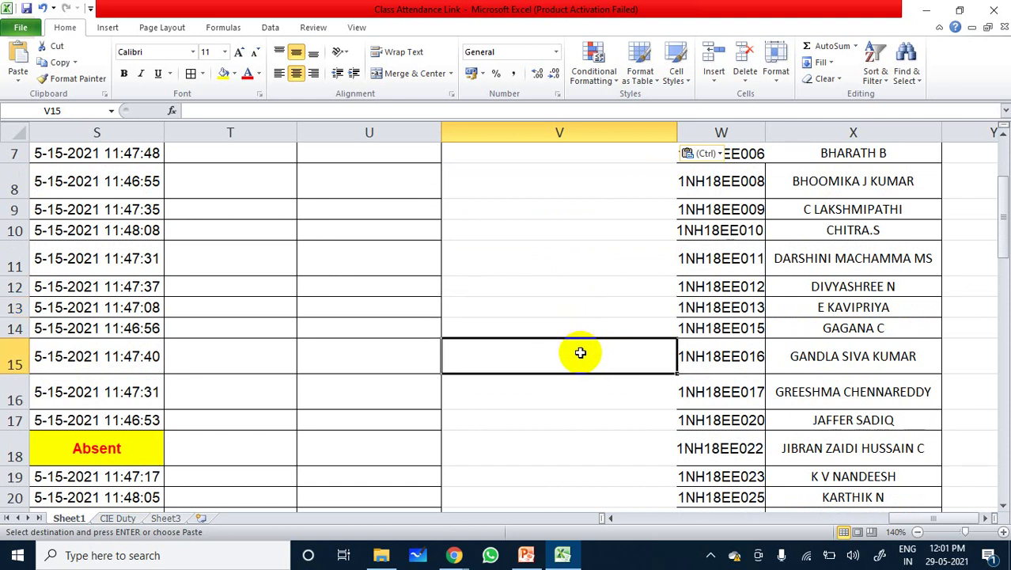
{"action": "key", "text": "ctrl+v"}
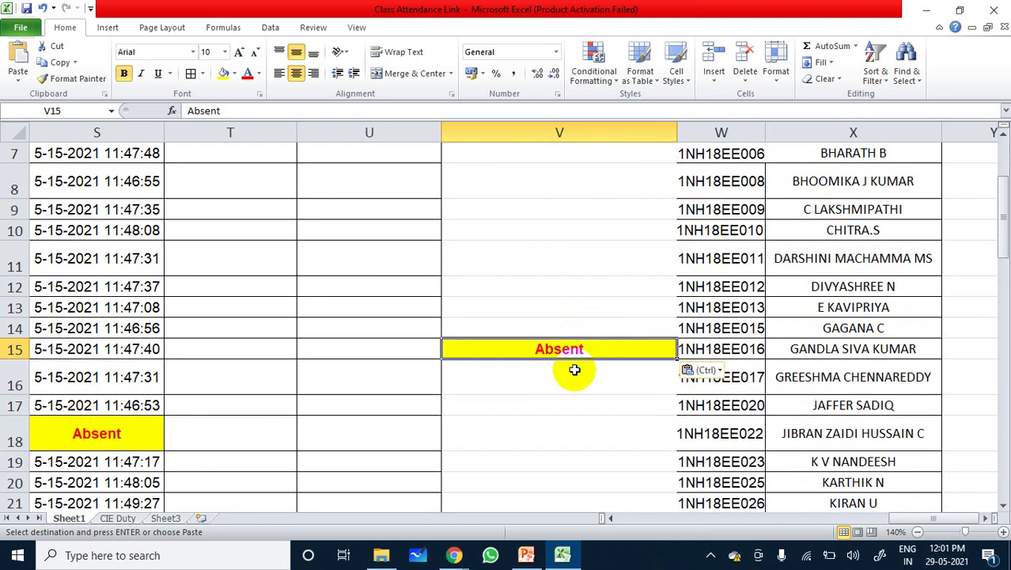
- Leave V16 blank and paste the Absent entry into V17 and V18
{"action": "left_click", "coordinate": [589, 376]}
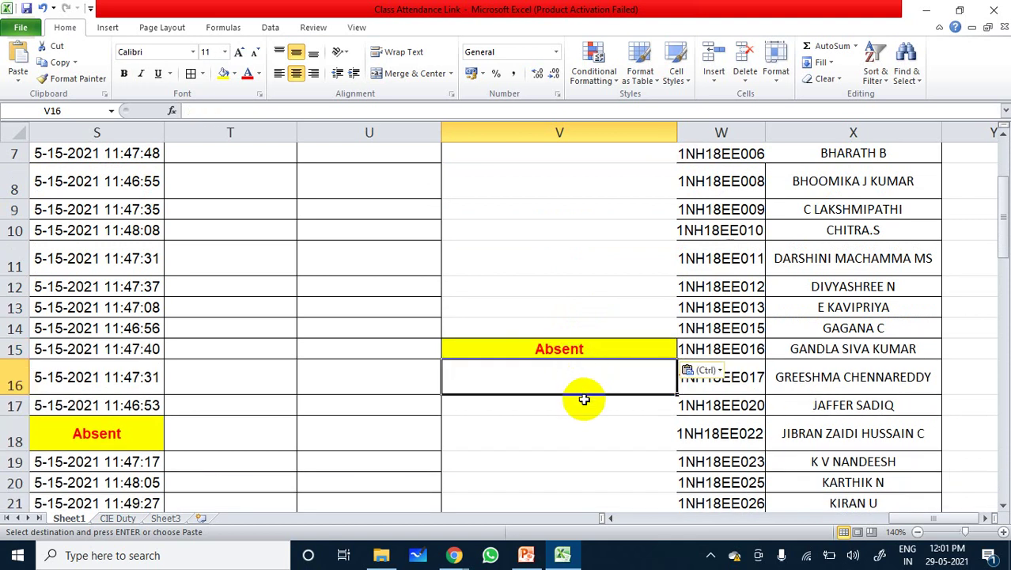
{"action": "left_click", "coordinate": [593, 403]}
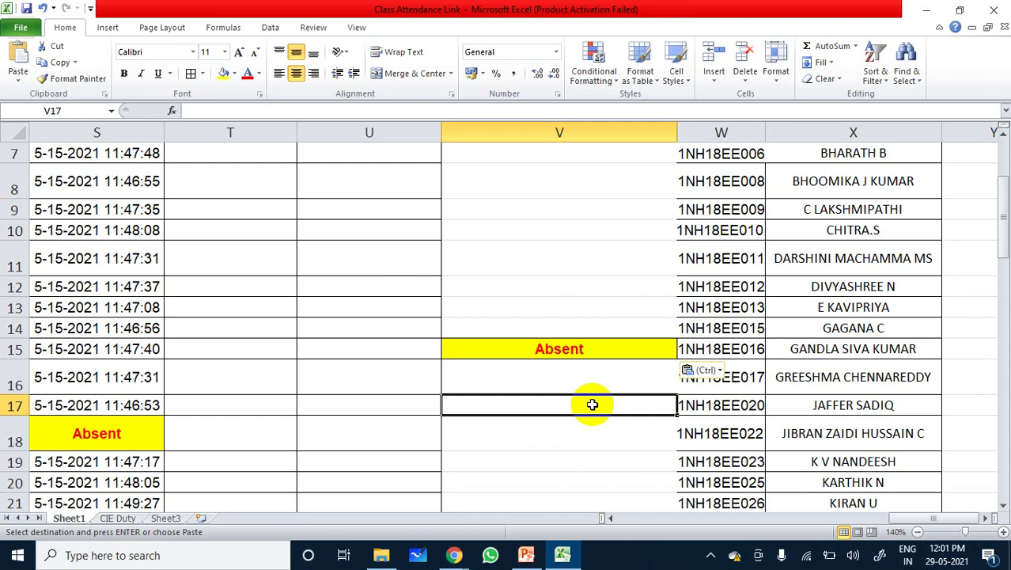
{"action": "key", "text": "ctrl+v"}
{"action": "left_click", "coordinate": [595, 430]}
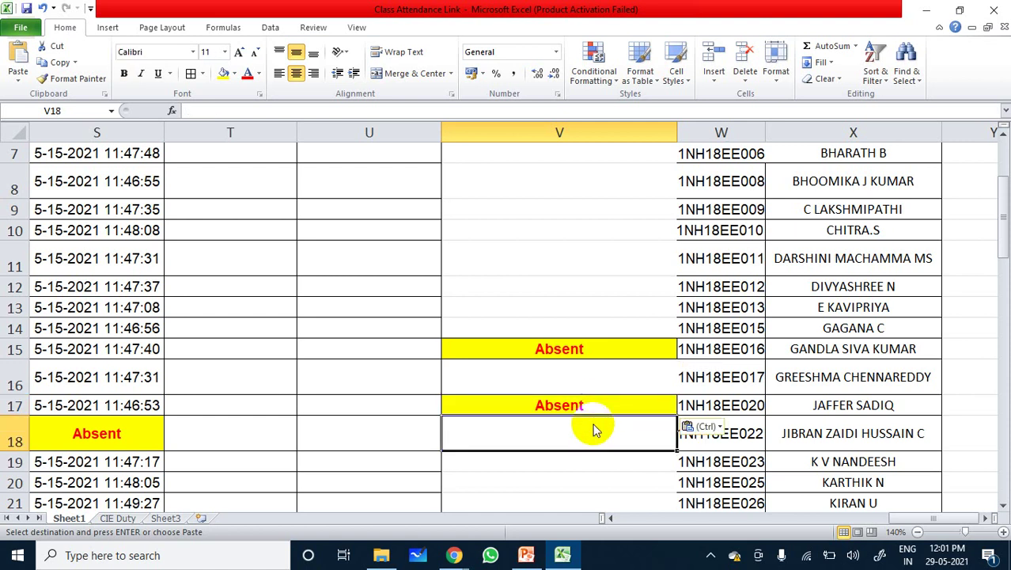
{"action": "key", "text": "ctrl+v"}
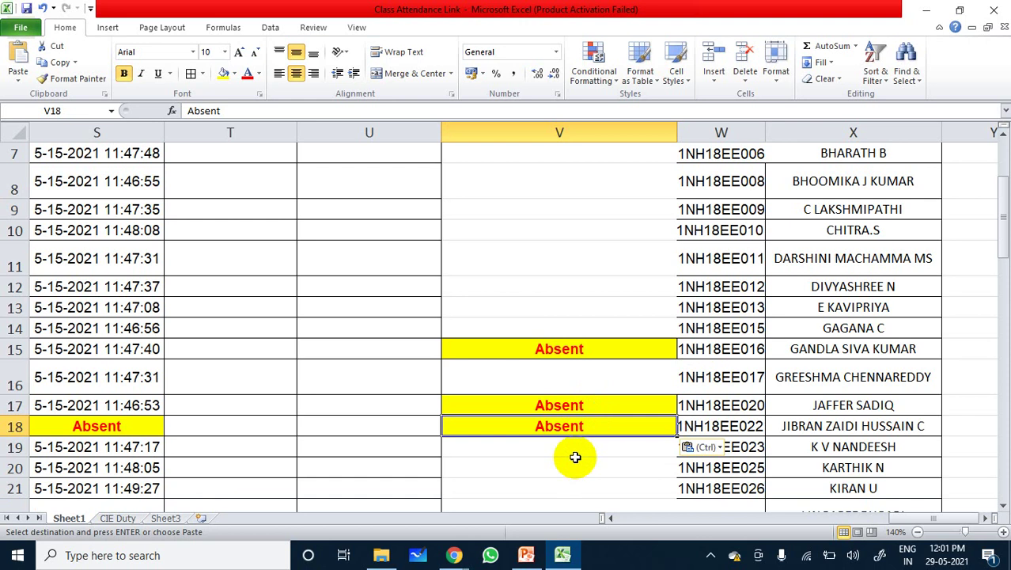
- Paste the Absent entry into V20 and V22, leaving V19 and V21 blank
{"action": "left_click", "coordinate": [578, 451]}
{"action": "left_click", "coordinate": [577, 467]}
{"action": "scroll", "coordinate": [577, 463], "scroll_direction": "down", "scroll_amount": 2}
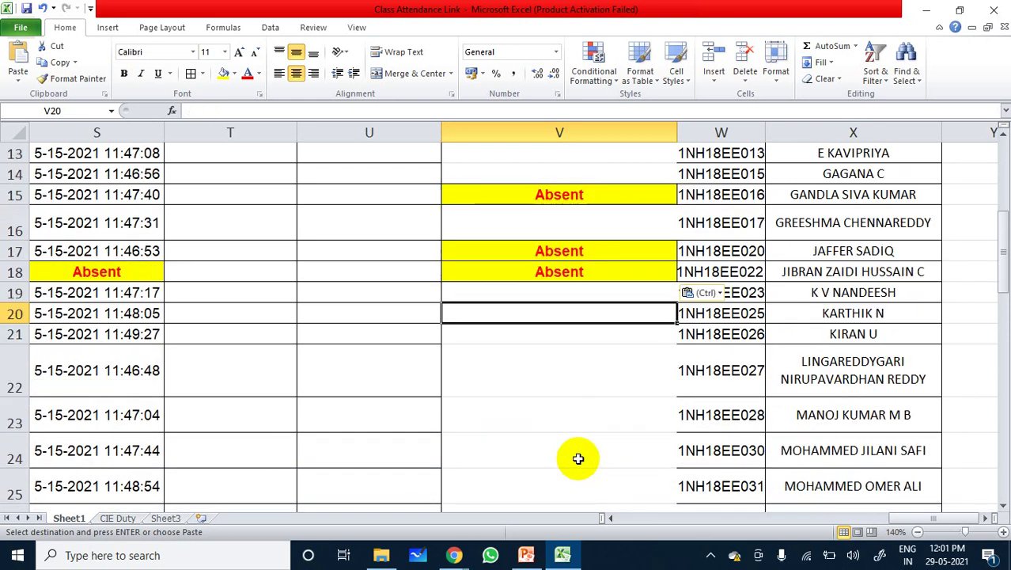
{"action": "key", "text": "ctrl+v"}
{"action": "left_click", "coordinate": [583, 333]}
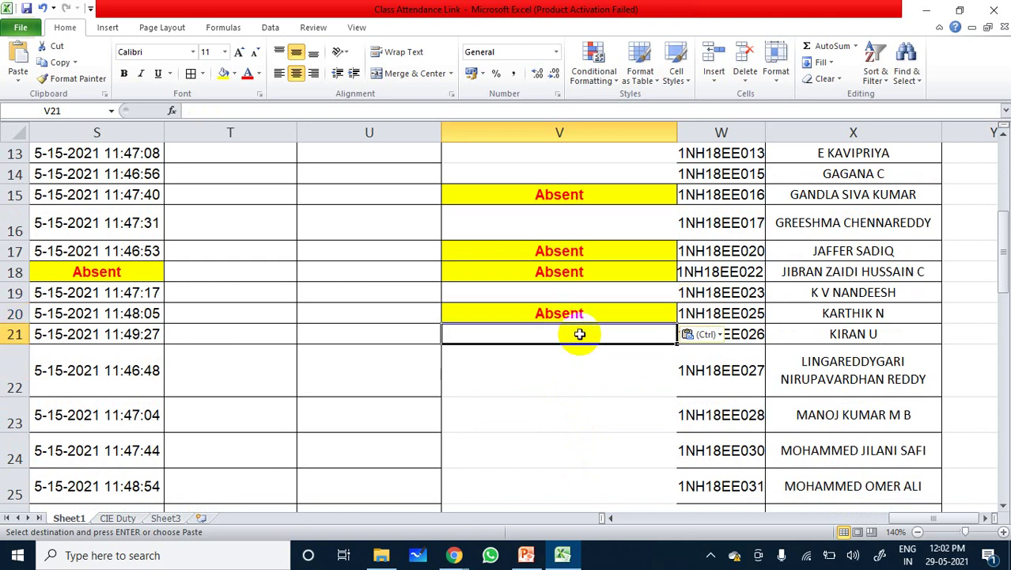
{"action": "left_click", "coordinate": [569, 361]}
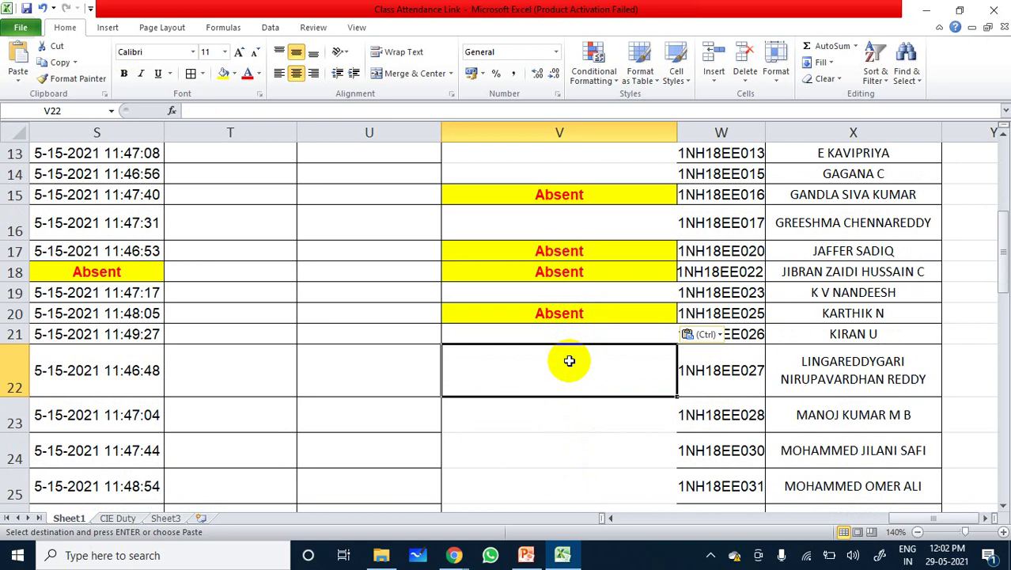
{"action": "key", "text": "ctrl+v"}
- Go through column V row by row, leaving V23 to V32 blank, and mark V33 with the formatted Absent entry
{"action": "left_click", "coordinate": [577, 395]}
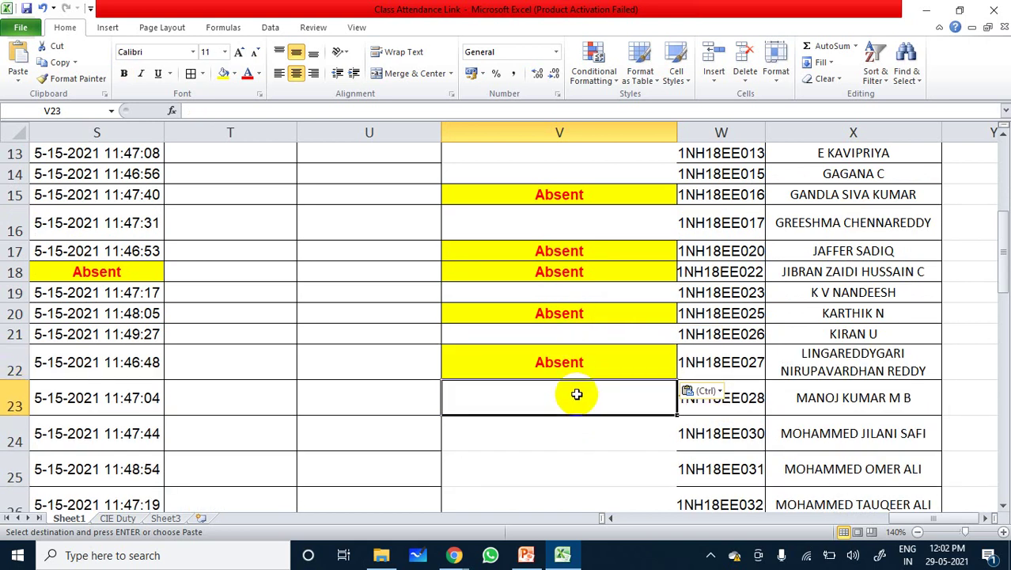
{"action": "left_click", "coordinate": [580, 440]}
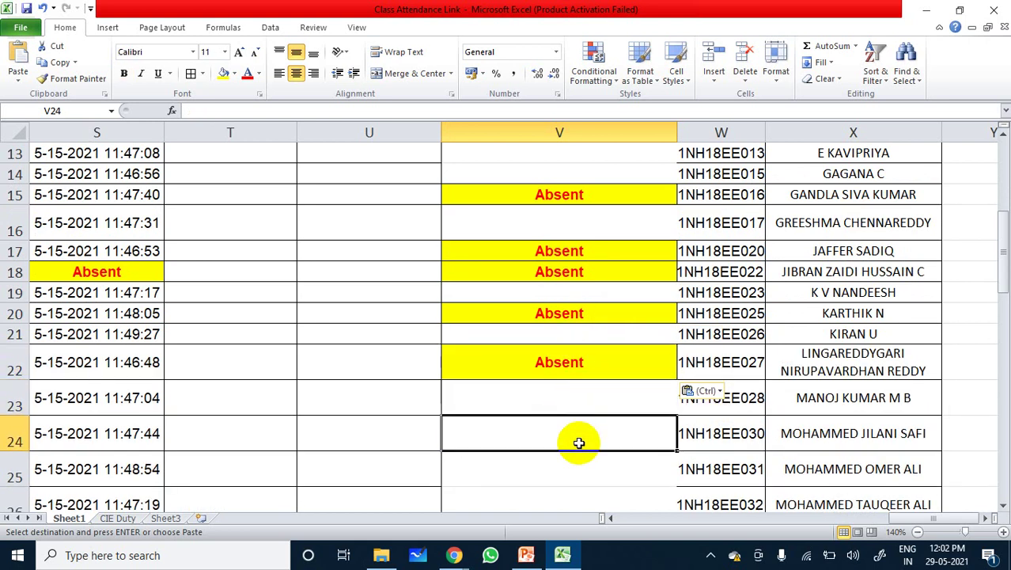
{"action": "scroll", "coordinate": [582, 428], "scroll_direction": "down", "scroll_amount": 2}
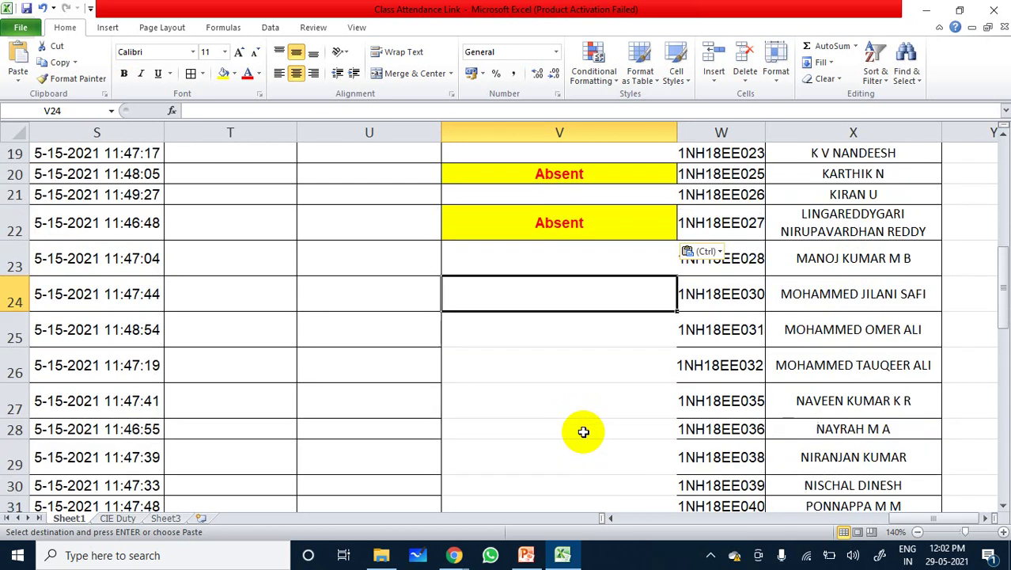
{"action": "left_click", "coordinate": [583, 328]}
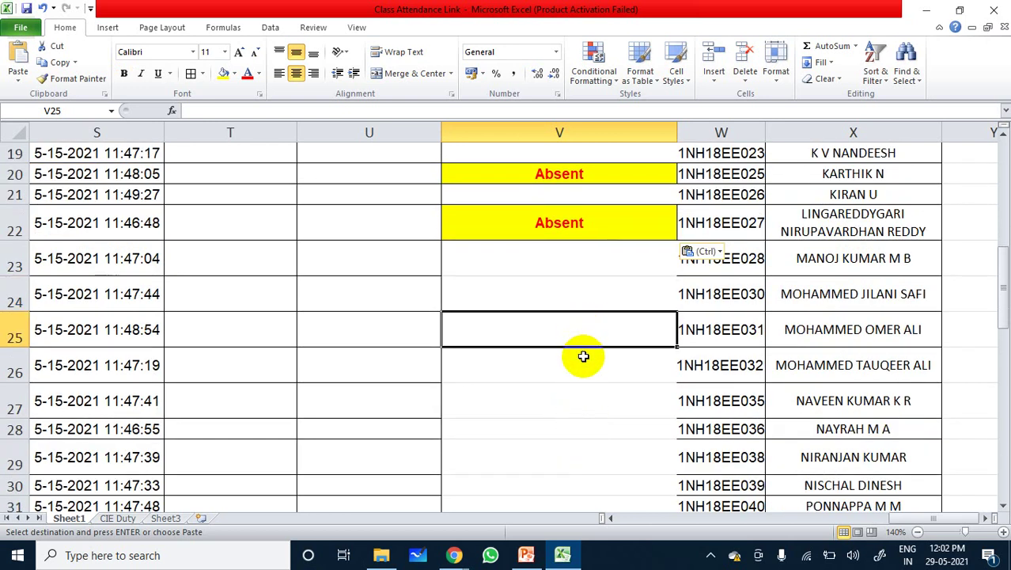
{"action": "left_click", "coordinate": [583, 356]}
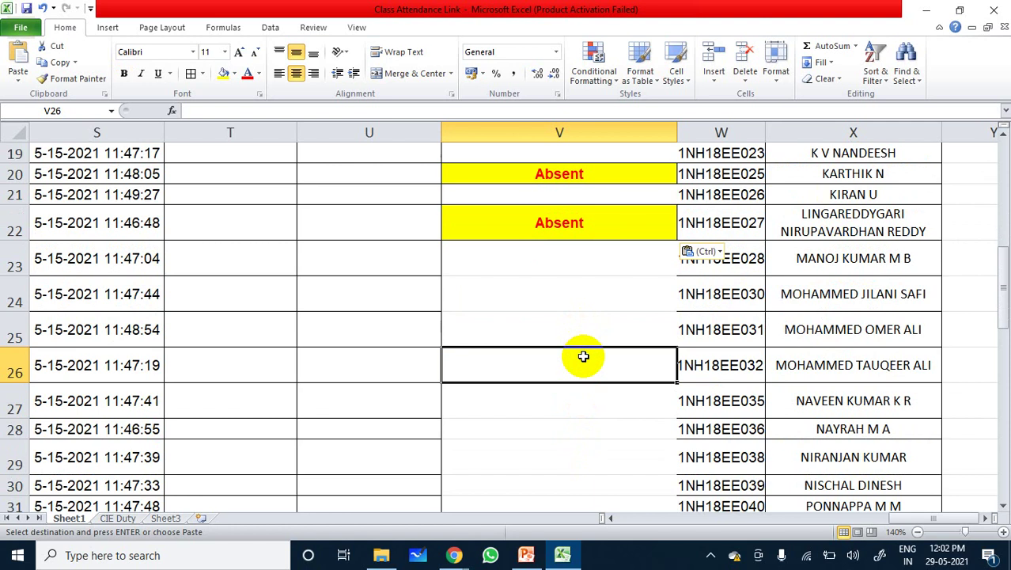
{"action": "left_click", "coordinate": [579, 397]}
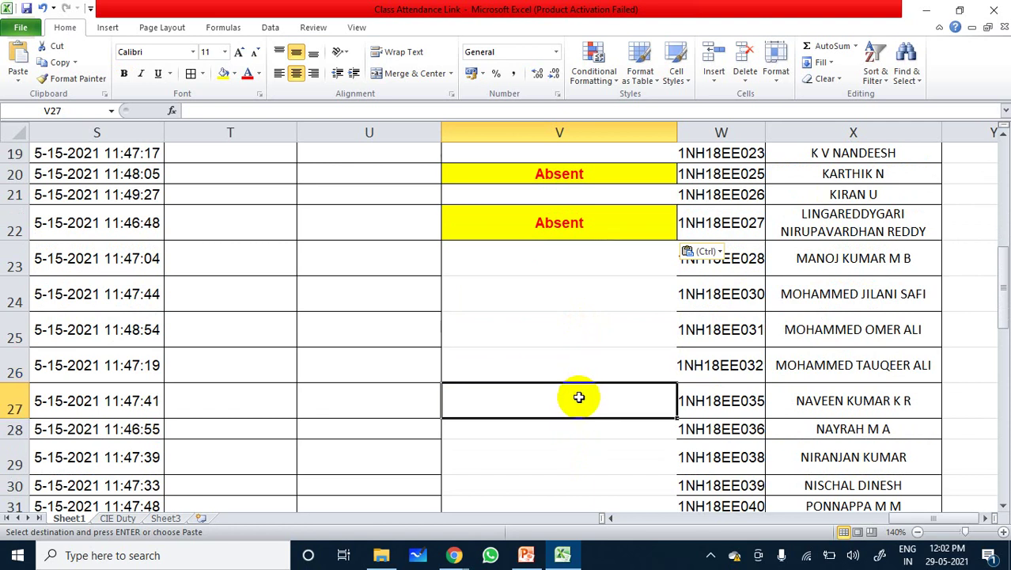
{"action": "left_click", "coordinate": [581, 434]}
{"action": "scroll", "coordinate": [581, 435], "scroll_direction": "down", "scroll_amount": 1}
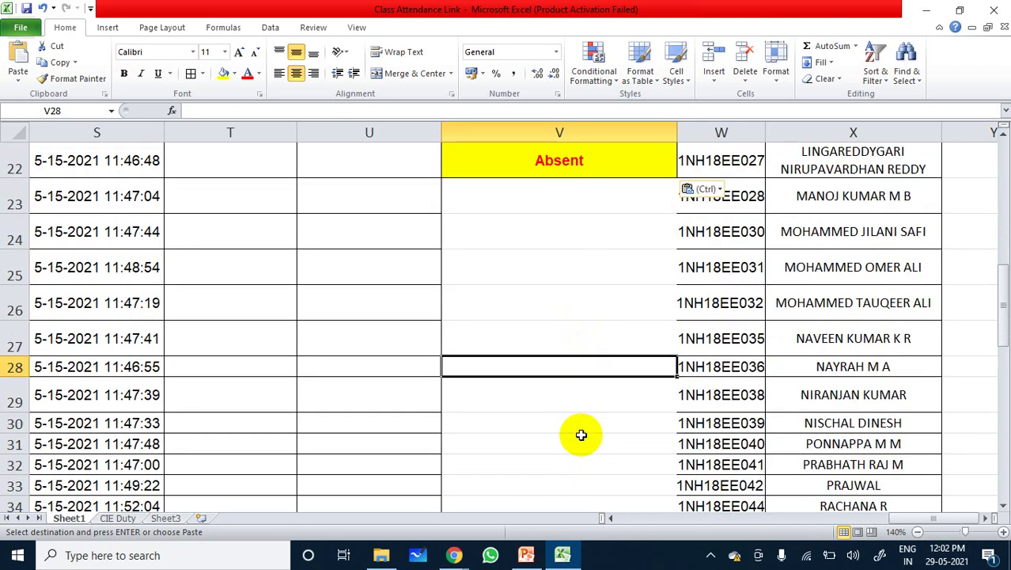
{"action": "left_click", "coordinate": [586, 401]}
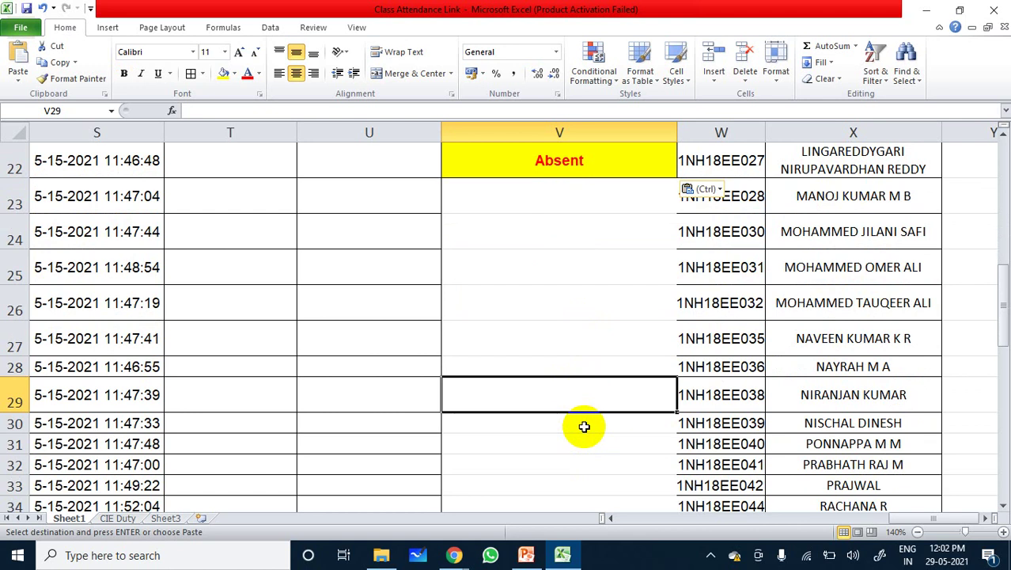
{"action": "left_click", "coordinate": [586, 423]}
{"action": "left_click", "coordinate": [582, 444]}
{"action": "scroll", "coordinate": [583, 444], "scroll_direction": "down", "scroll_amount": 2}
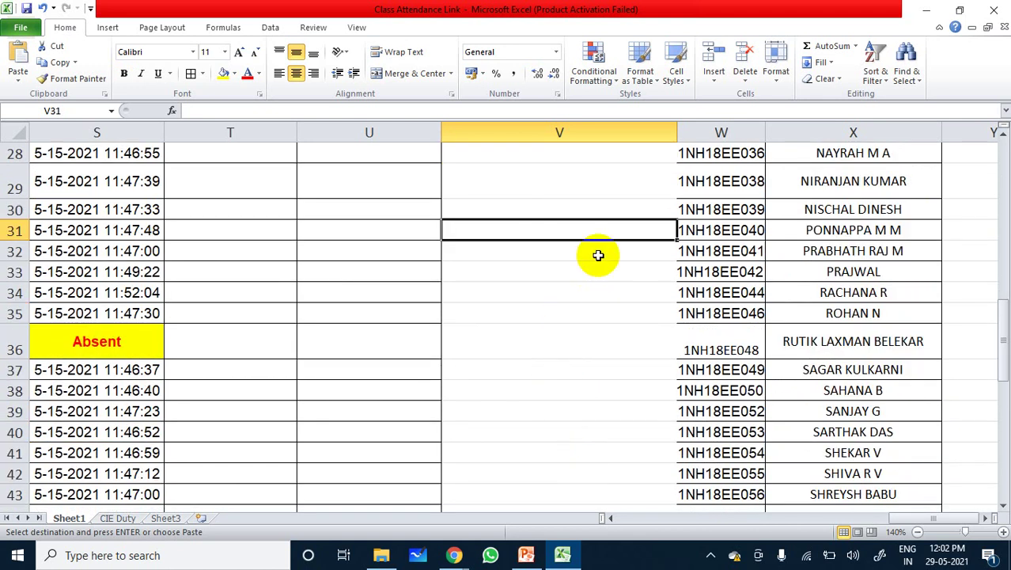
{"action": "left_click", "coordinate": [598, 255]}
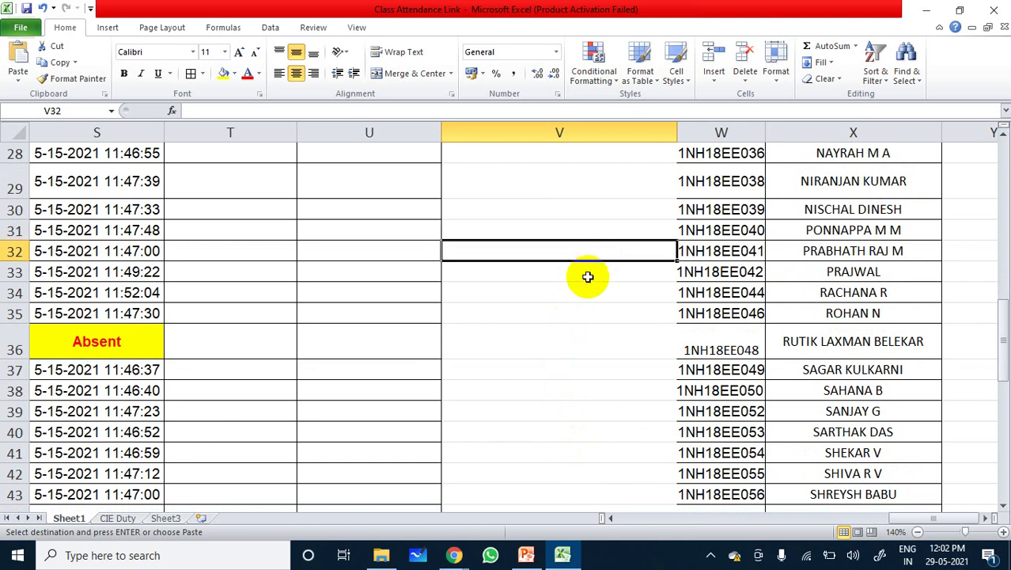
{"action": "left_click", "coordinate": [588, 275]}
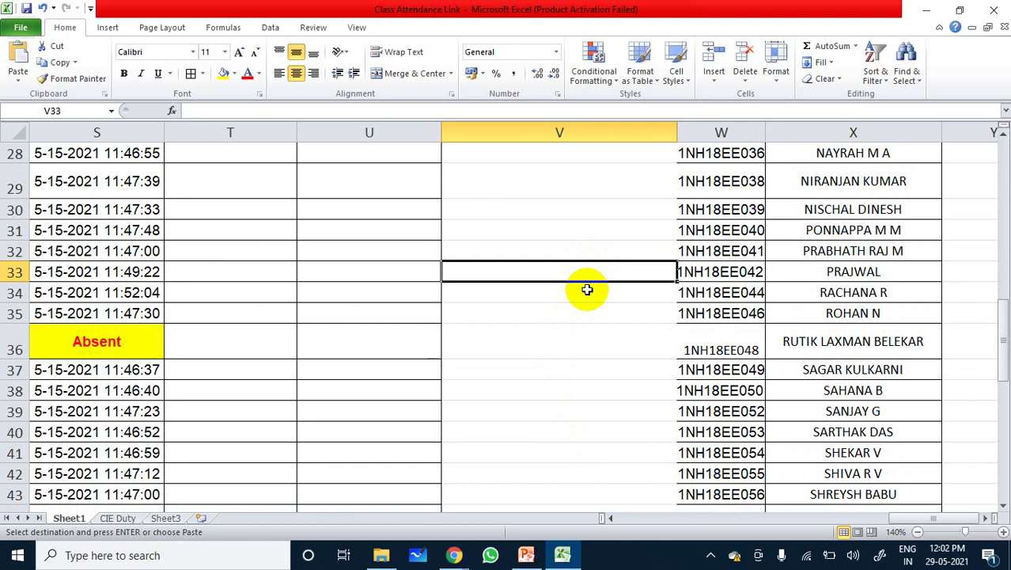
{"action": "type", "text": "Absent"}
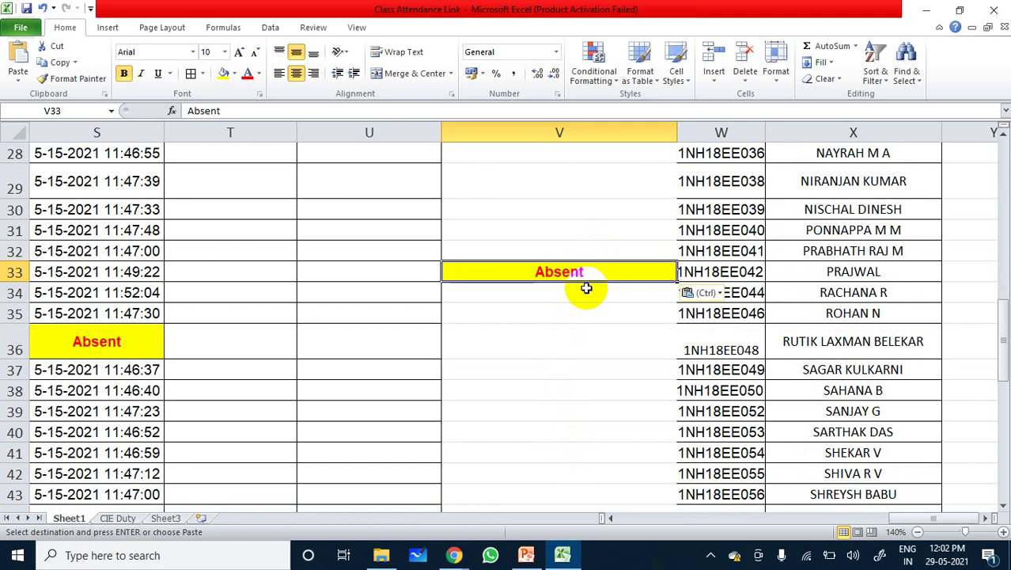
- Leave V34 blank, mark V35 with the formatted Absent entry, and move on to V36
{"action": "left_click", "coordinate": [587, 290]}
{"action": "left_click", "coordinate": [584, 308]}
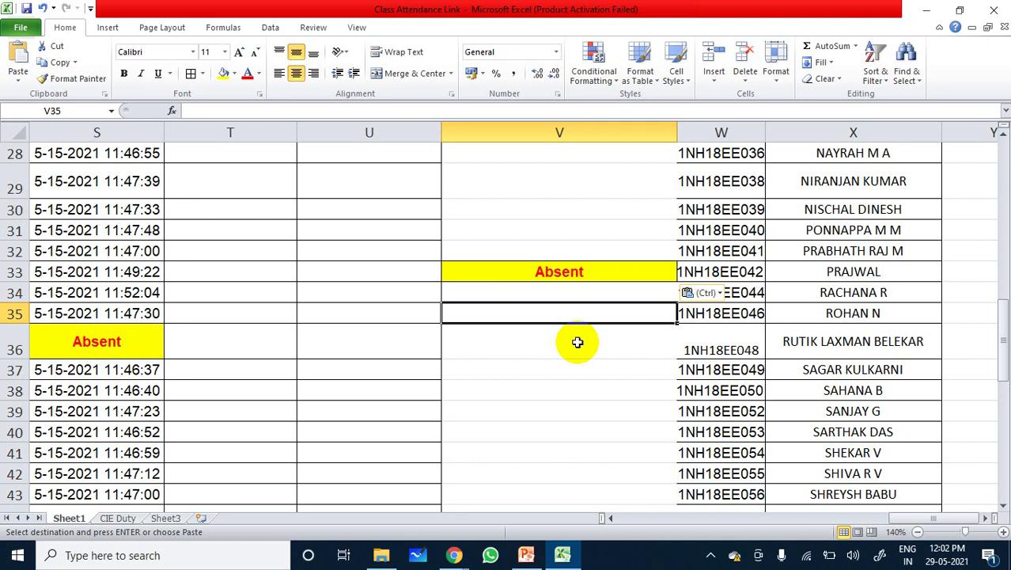
{"action": "type", "text": "Absent"}
{"action": "left_click", "coordinate": [578, 342]}
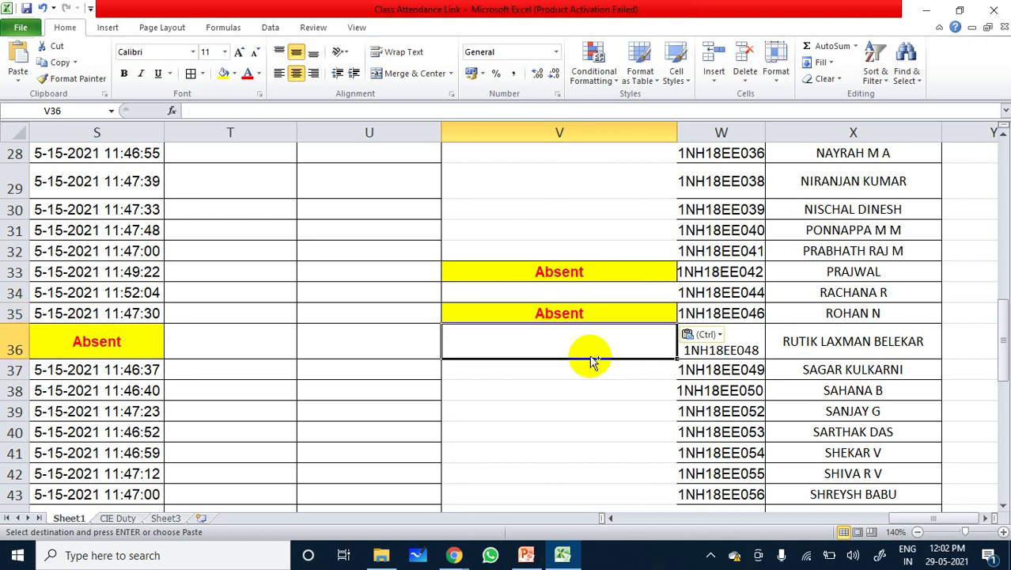
- Paste the formatted Absent entry into V36 and V41, leaving V37 to V40 blank
{"action": "type", "text": "Absent"}
{"action": "left_click", "coordinate": [588, 355]}
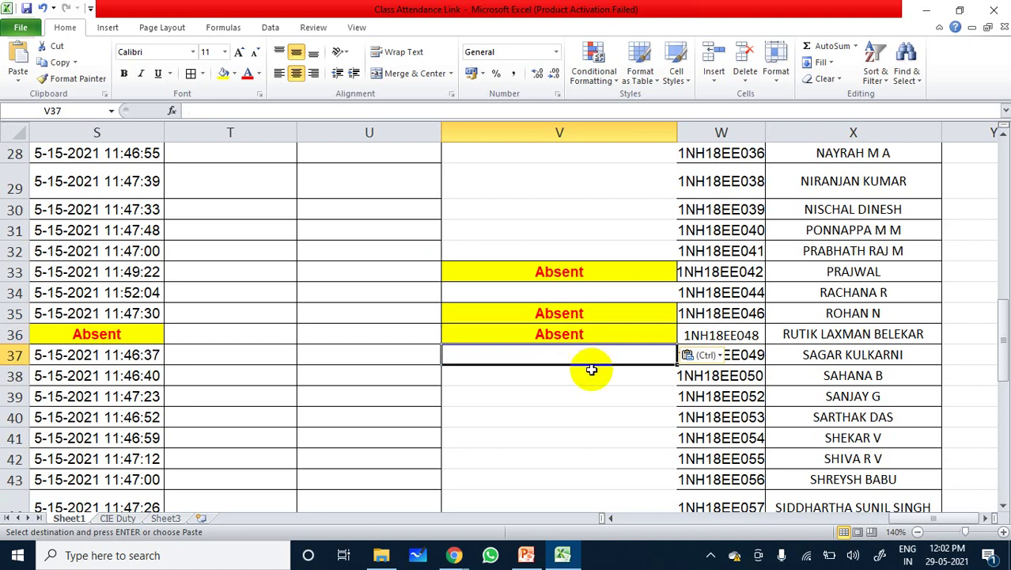
{"action": "left_click", "coordinate": [591, 376]}
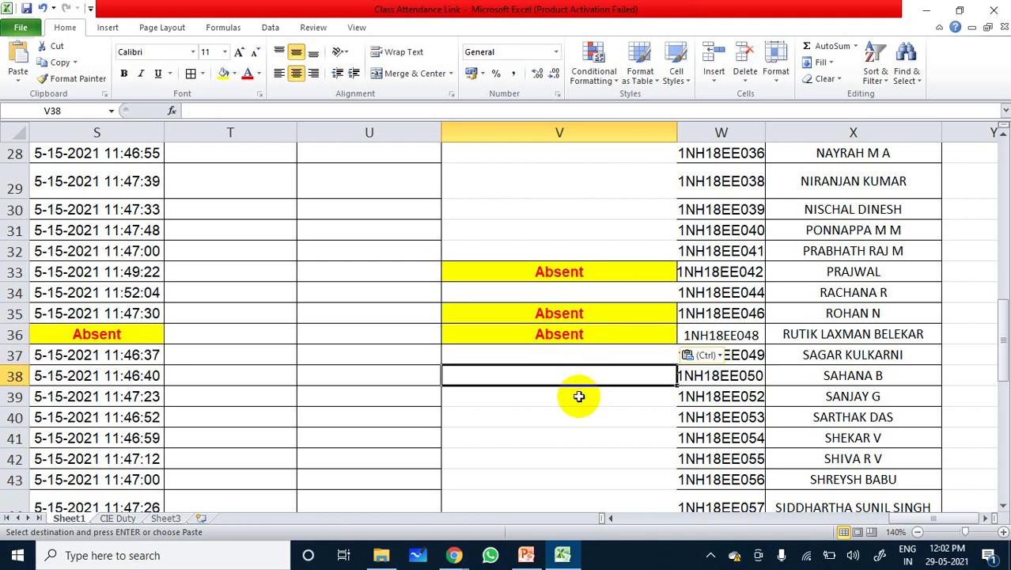
{"action": "left_click", "coordinate": [579, 396]}
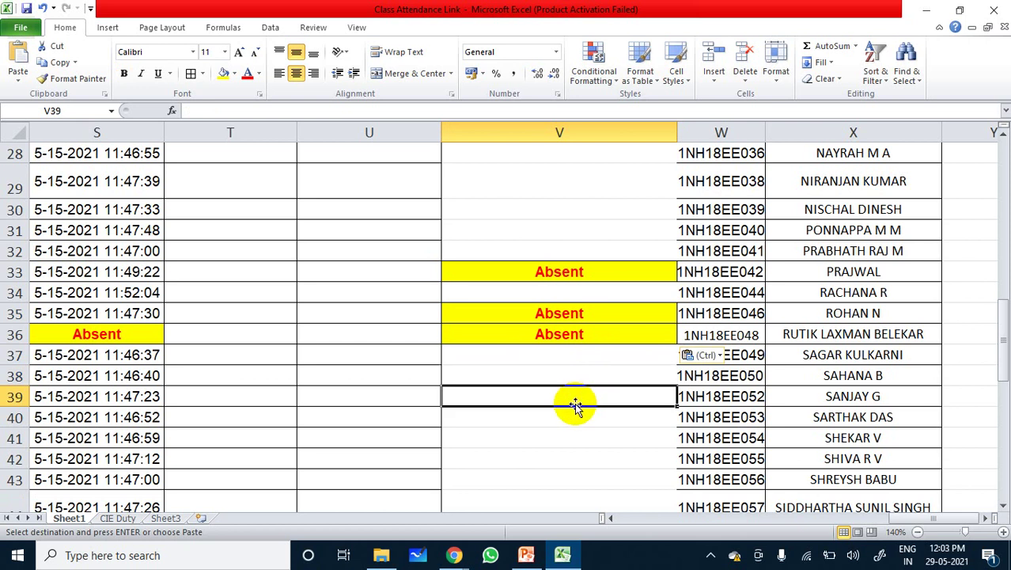
{"action": "left_click", "coordinate": [582, 419]}
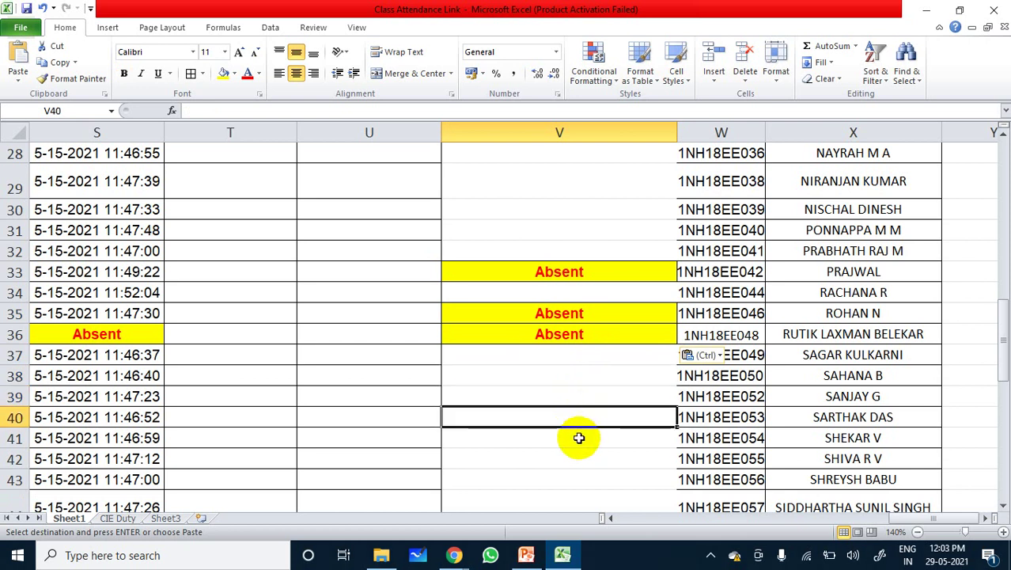
{"action": "left_click", "coordinate": [584, 441]}
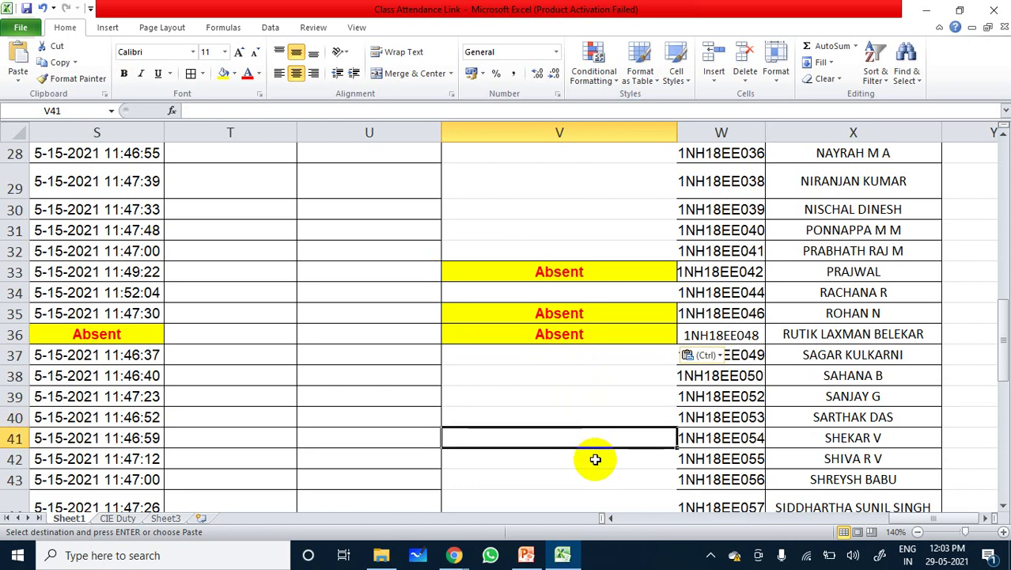
{"action": "type", "text": "Absent"}
- Paste the formatted Absent entry into V42 and V43
{"action": "left_click", "coordinate": [595, 459]}
{"action": "scroll", "coordinate": [595, 459], "scroll_direction": "down", "scroll_amount": 2}
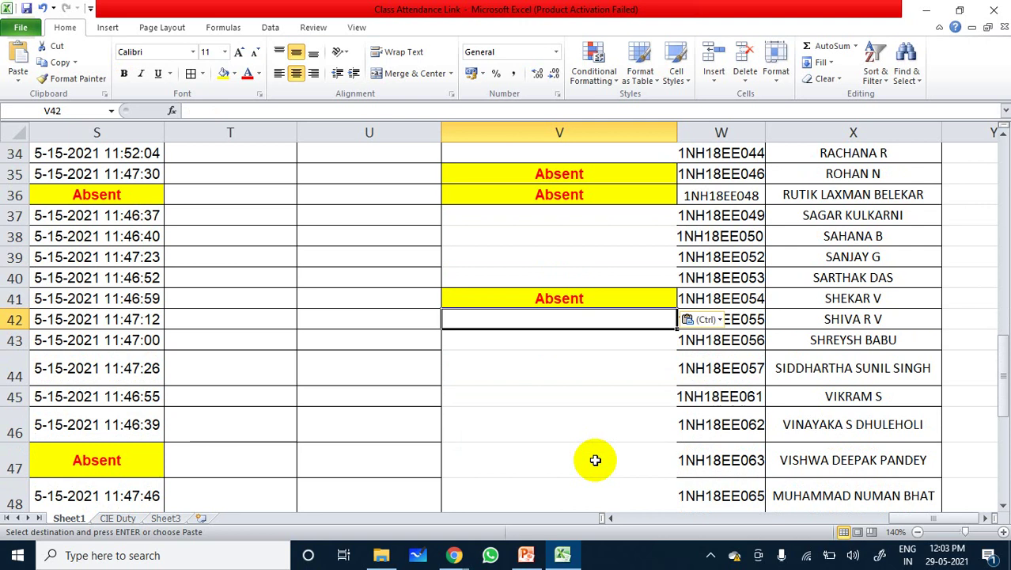
{"action": "key", "text": "ctrl"}
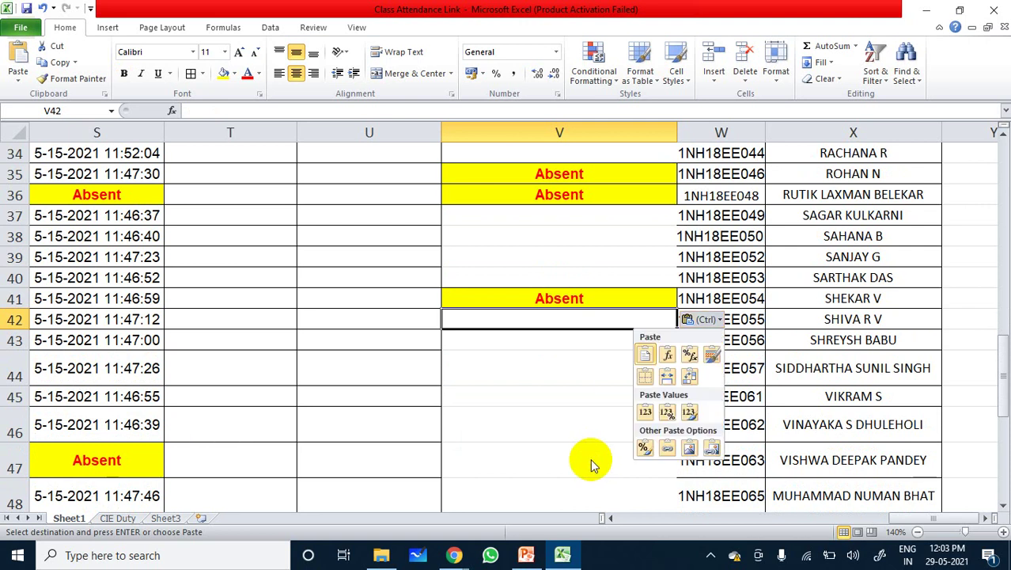
{"action": "left_click", "coordinate": [556, 325]}
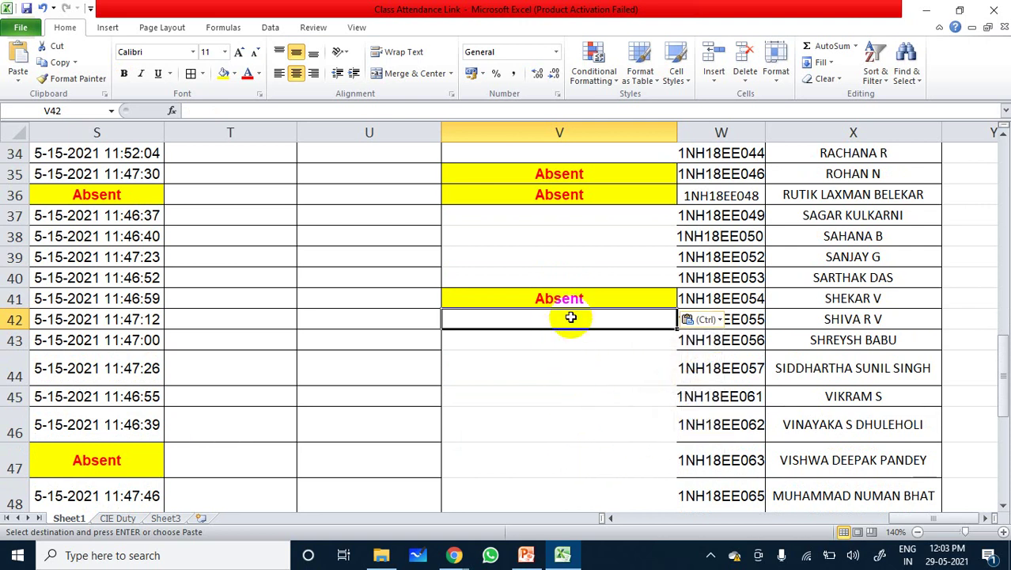
{"action": "type", "text": "Absent"}
{"action": "left_click", "coordinate": [572, 339]}
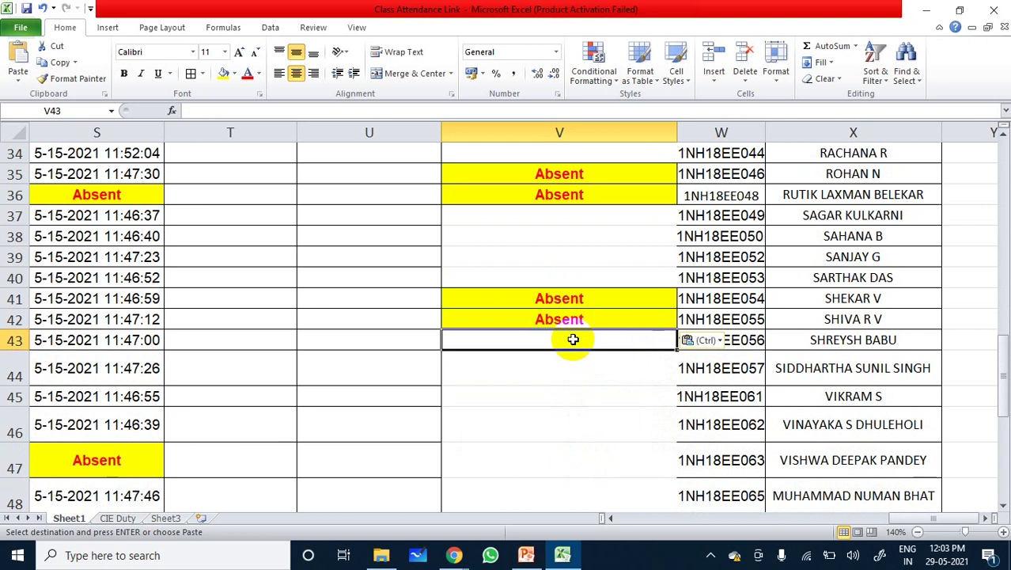
{"action": "type", "text": "Absent"}
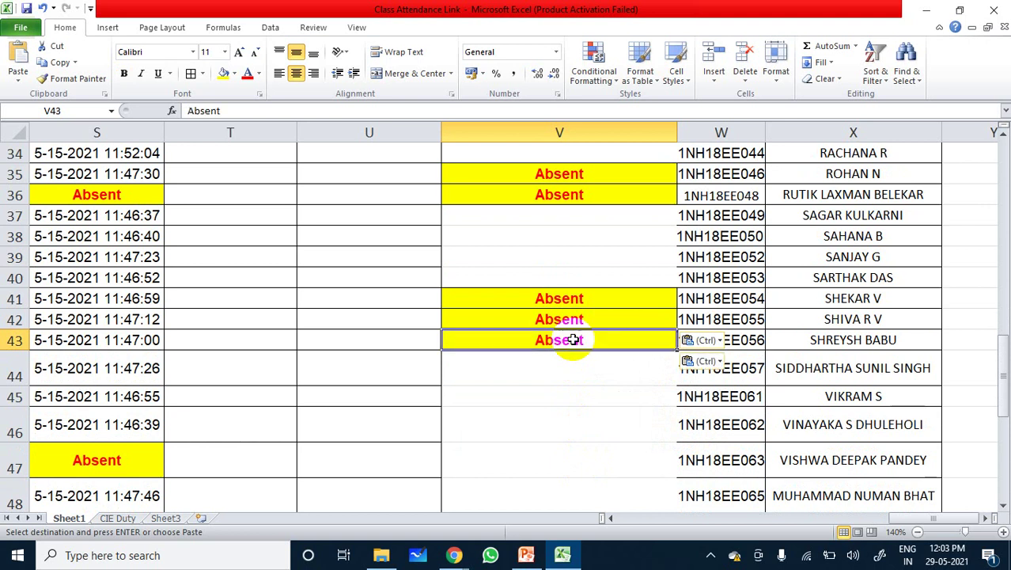
- Leave V44 to V46 blank and mark V47 with the formatted Absent entry
{"action": "left_click", "coordinate": [582, 369]}
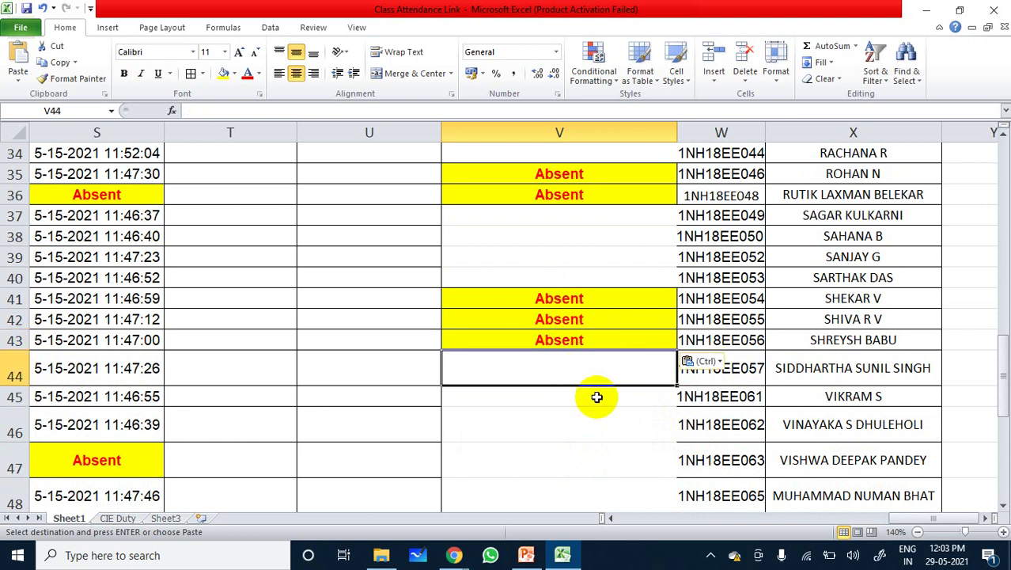
{"action": "left_click", "coordinate": [596, 397]}
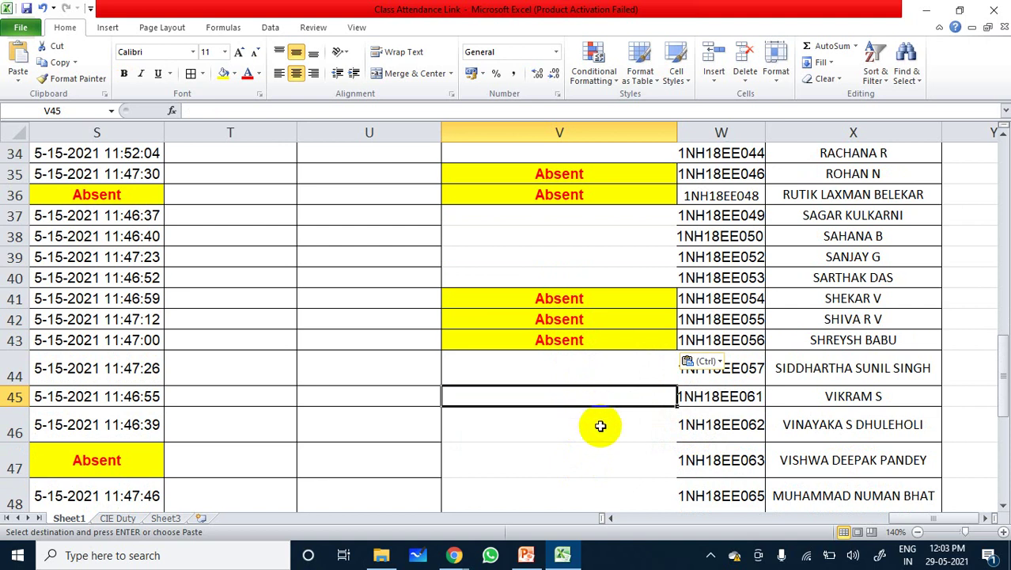
{"action": "left_click", "coordinate": [600, 426]}
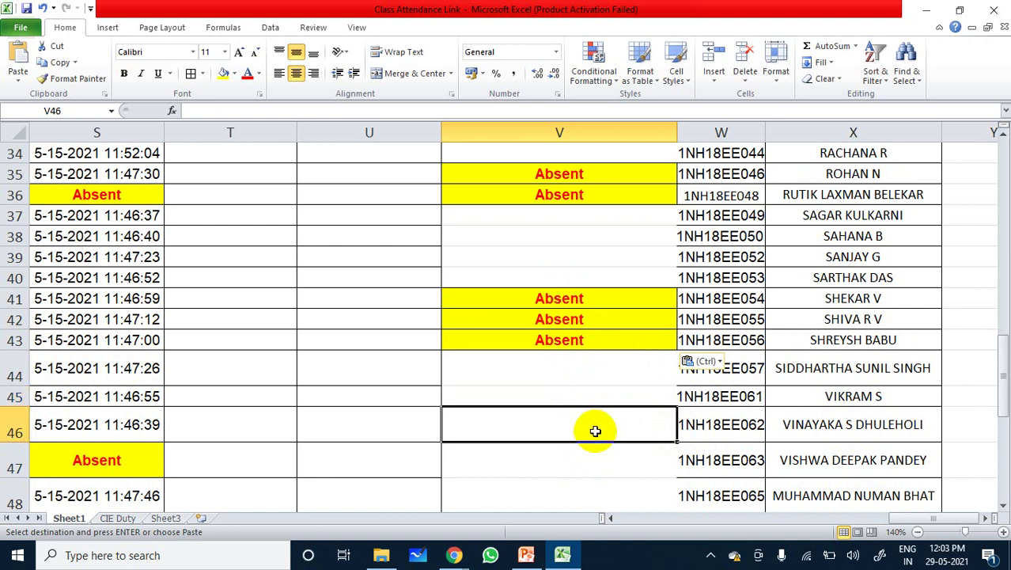
{"action": "scroll", "coordinate": [595, 432], "scroll_direction": "down", "scroll_amount": 1}
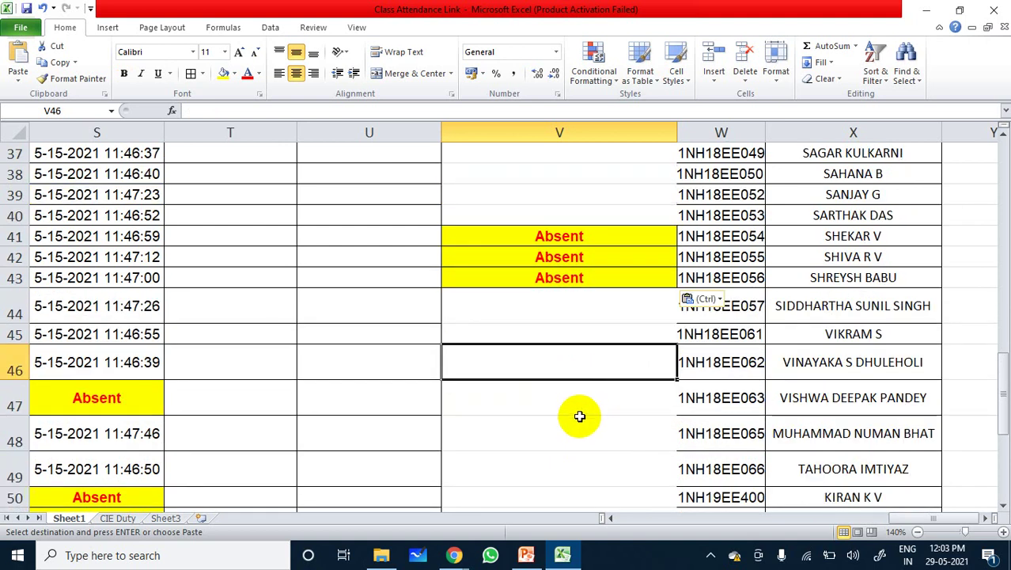
{"action": "left_click", "coordinate": [583, 392]}
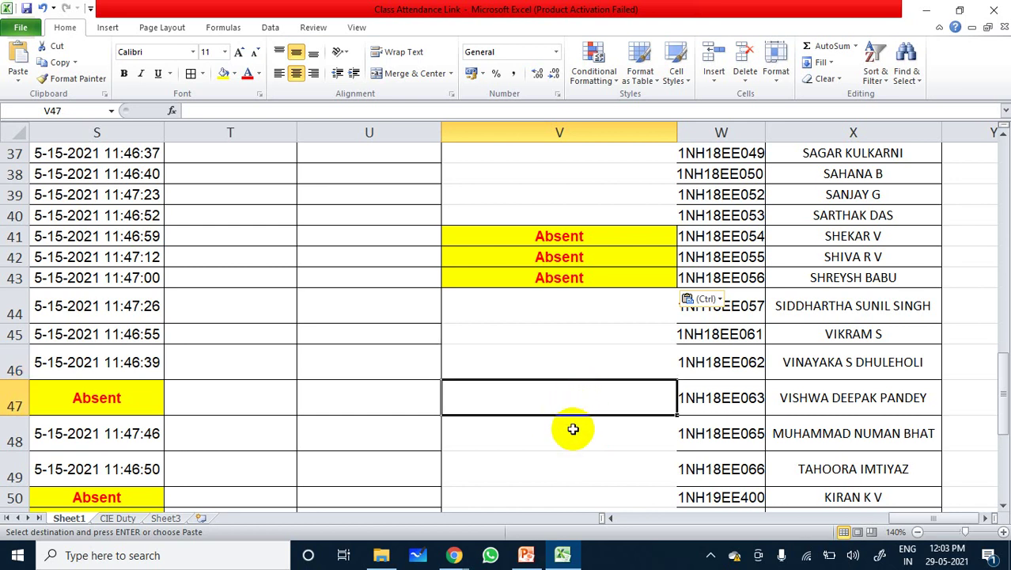
{"action": "type", "text": "Absent"}
- Go through the remaining rows of column V, marking only V51 as Absent and leaving V48 to V50 and V52 to V56 blank
{"action": "left_click", "coordinate": [575, 425]}
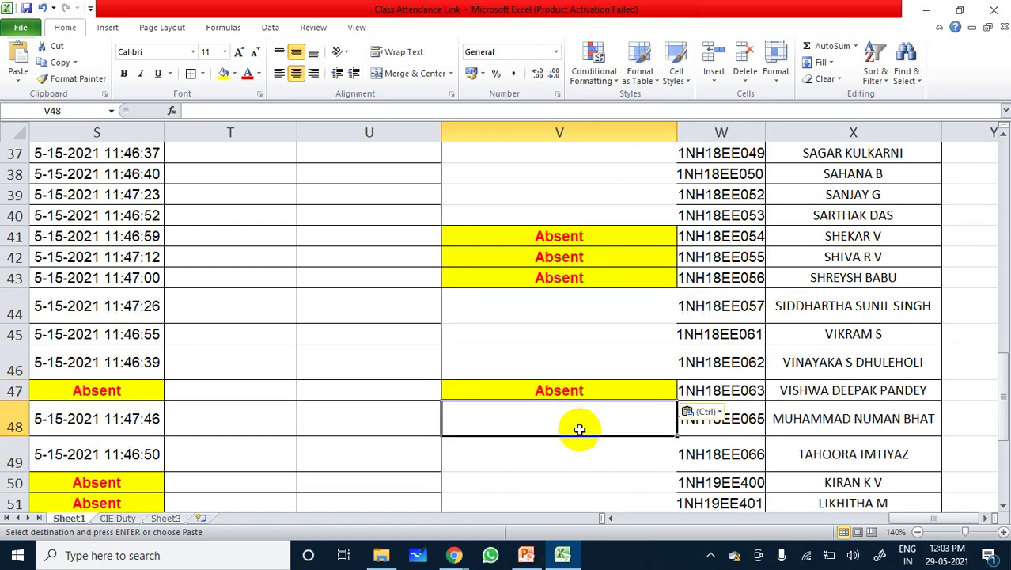
{"action": "left_click", "coordinate": [582, 443]}
{"action": "scroll", "coordinate": [579, 443], "scroll_direction": "down", "scroll_amount": 2}
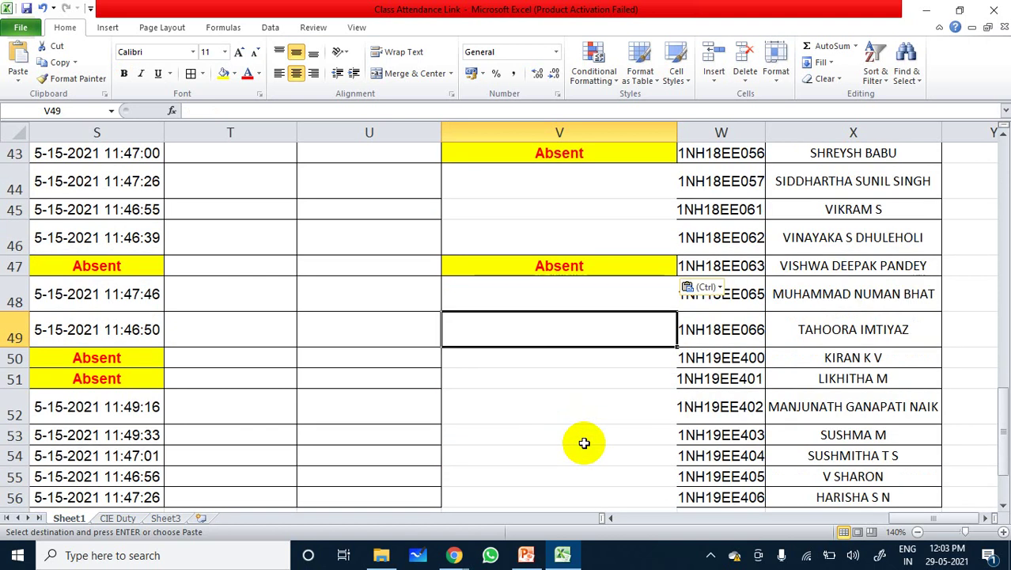
{"action": "left_click", "coordinate": [582, 361]}
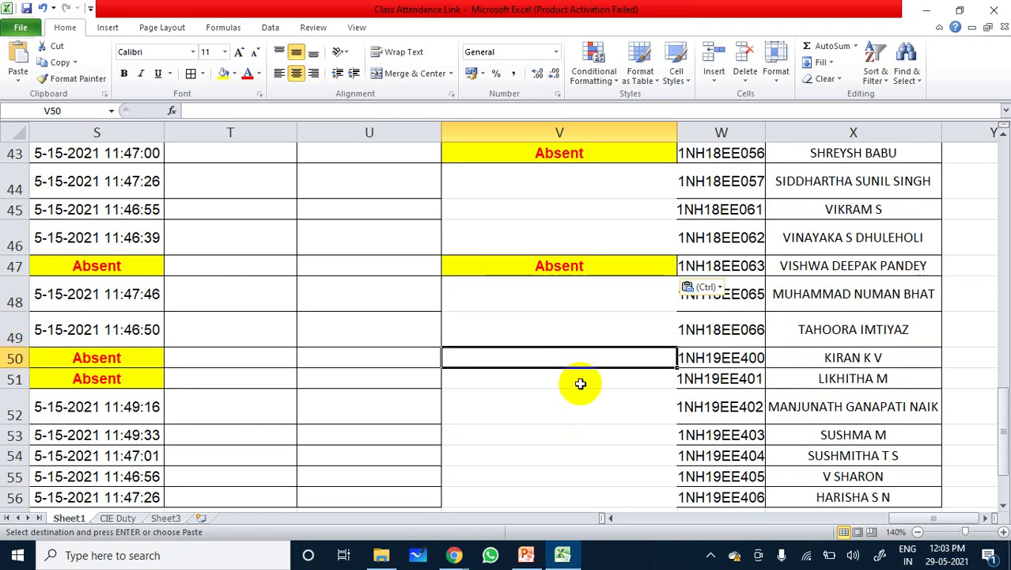
{"action": "left_click", "coordinate": [580, 382]}
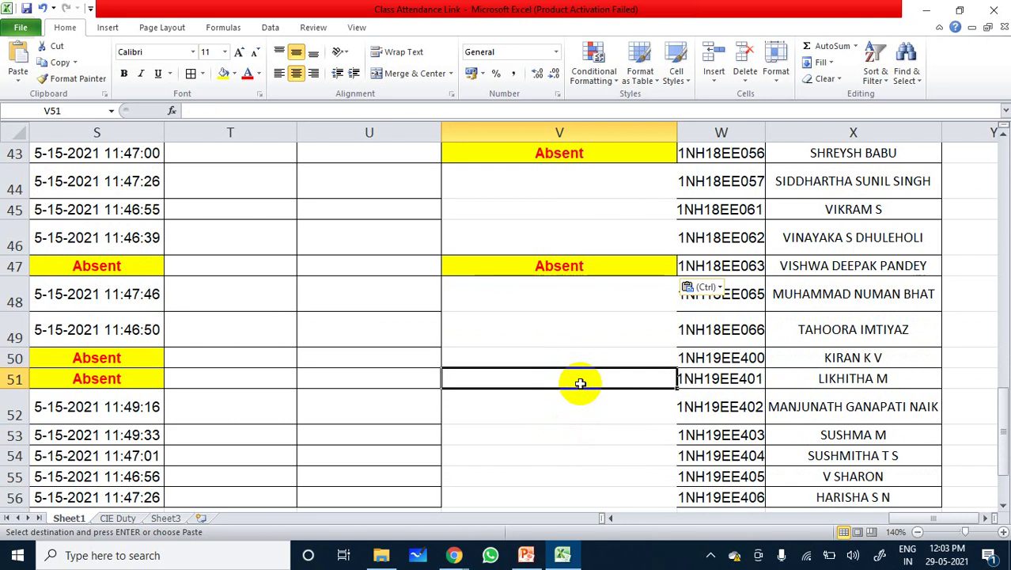
{"action": "type", "text": "Absent"}
{"action": "left_click", "coordinate": [582, 409]}
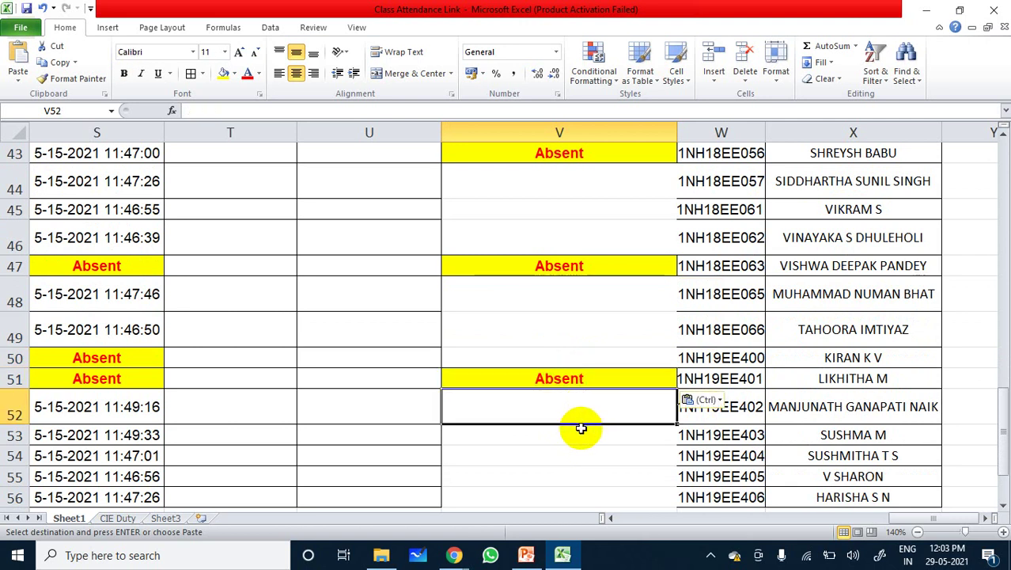
{"action": "left_click", "coordinate": [578, 434]}
{"action": "scroll", "coordinate": [578, 435], "scroll_direction": "down", "scroll_amount": 2}
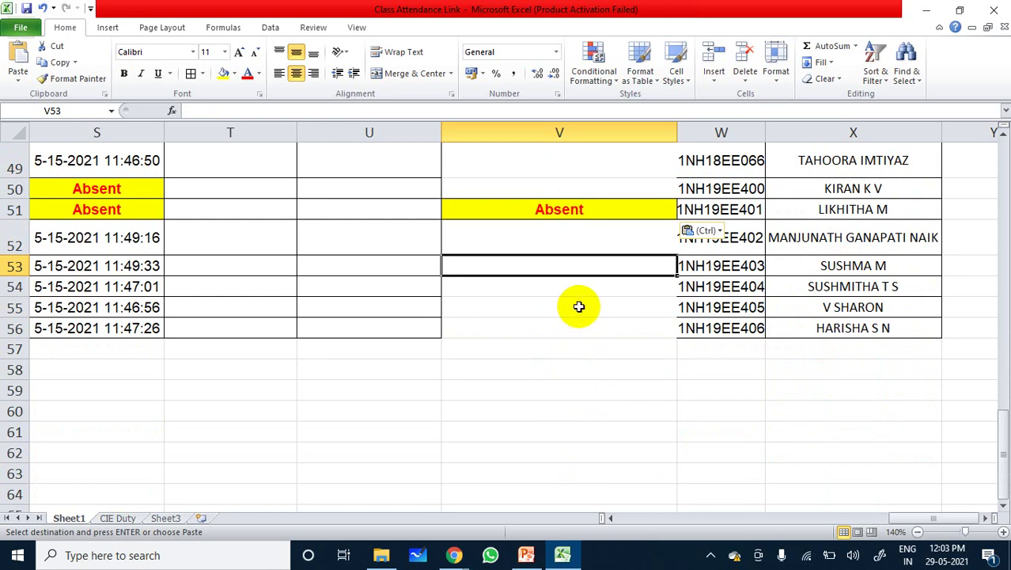
{"action": "left_click", "coordinate": [597, 288]}
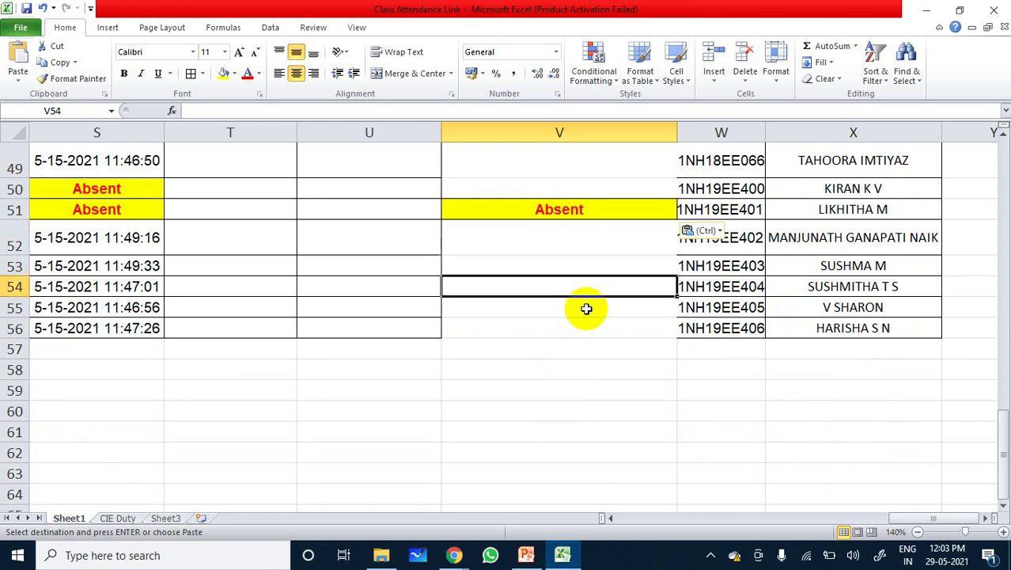
{"action": "left_click", "coordinate": [586, 309]}
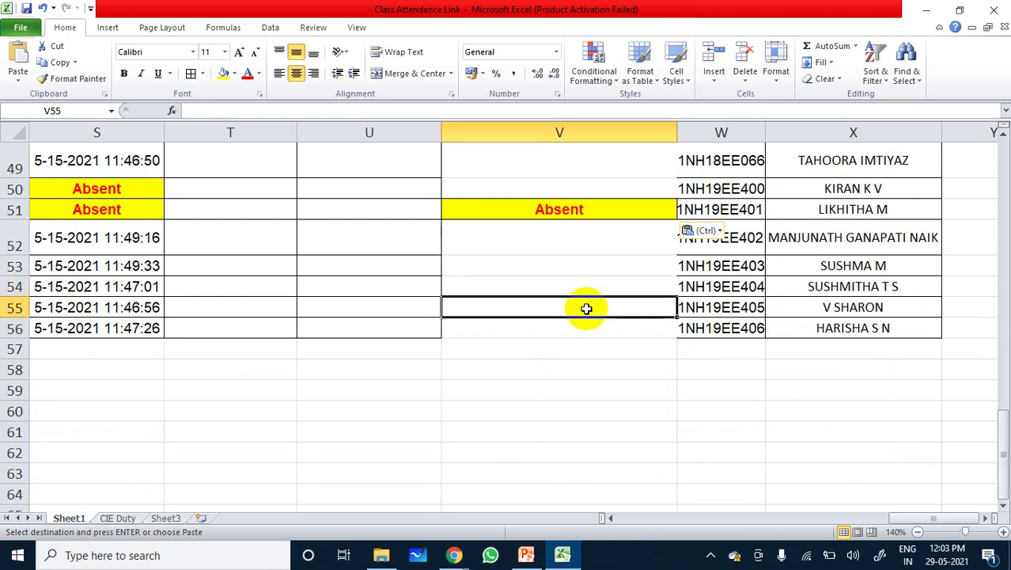
{"action": "left_click", "coordinate": [578, 330]}
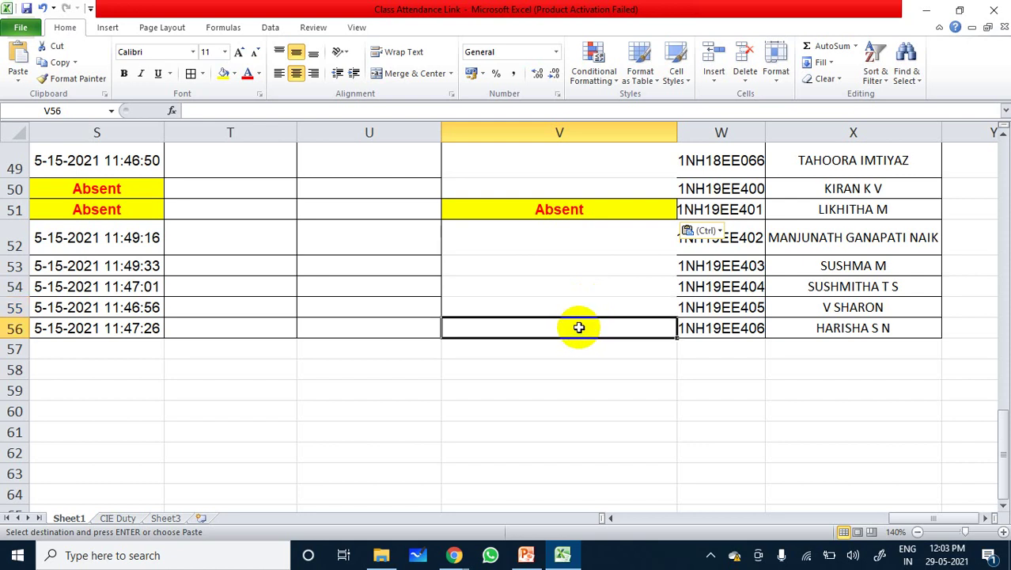
- Switch to the Google Meet call in Chrome and stop presenting the screen
{"action": "left_click", "coordinate": [456, 555]}
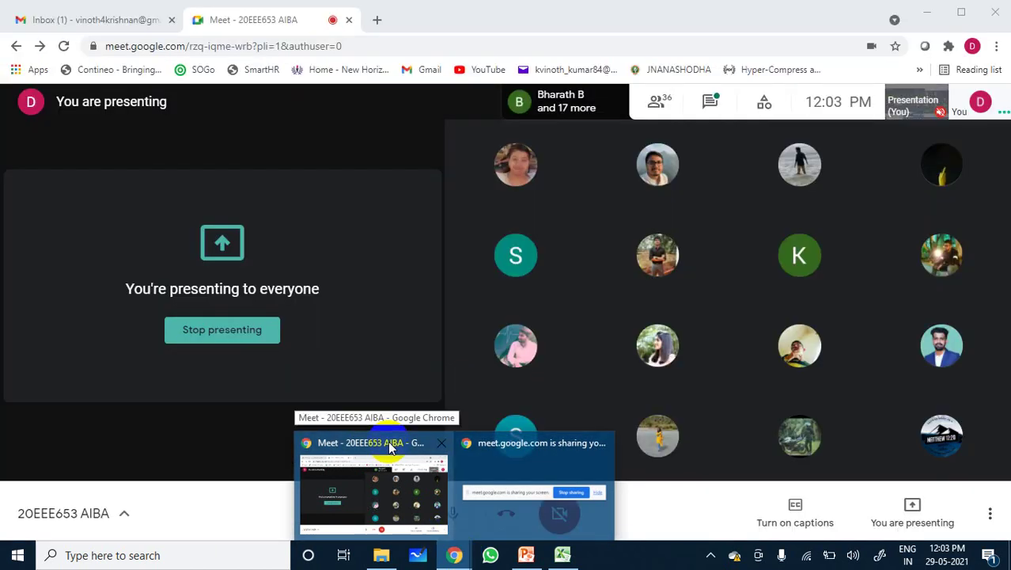
{"action": "left_click", "coordinate": [394, 443]}
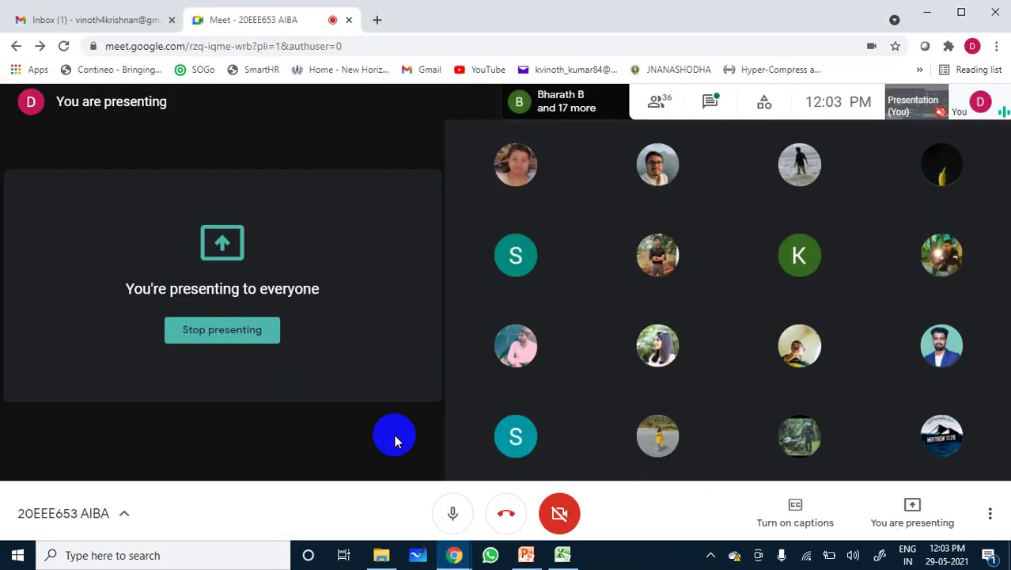
{"action": "left_click", "coordinate": [241, 337]}
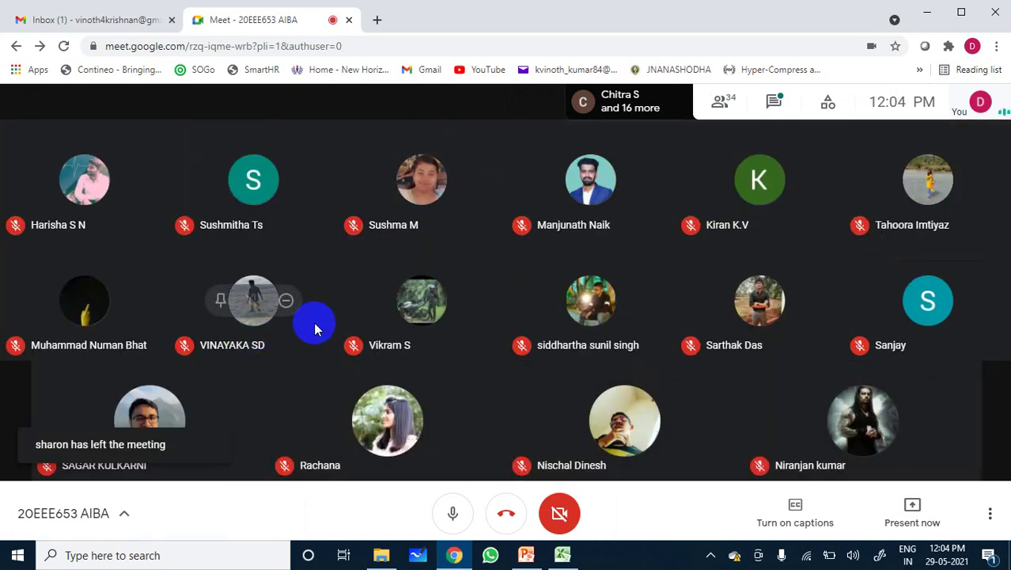
- Open the meeting chat and send everyone the message "Quiz 2 is schedule on wednesday nextweek"
{"action": "mouse_move", "coordinate": [651, 473]}
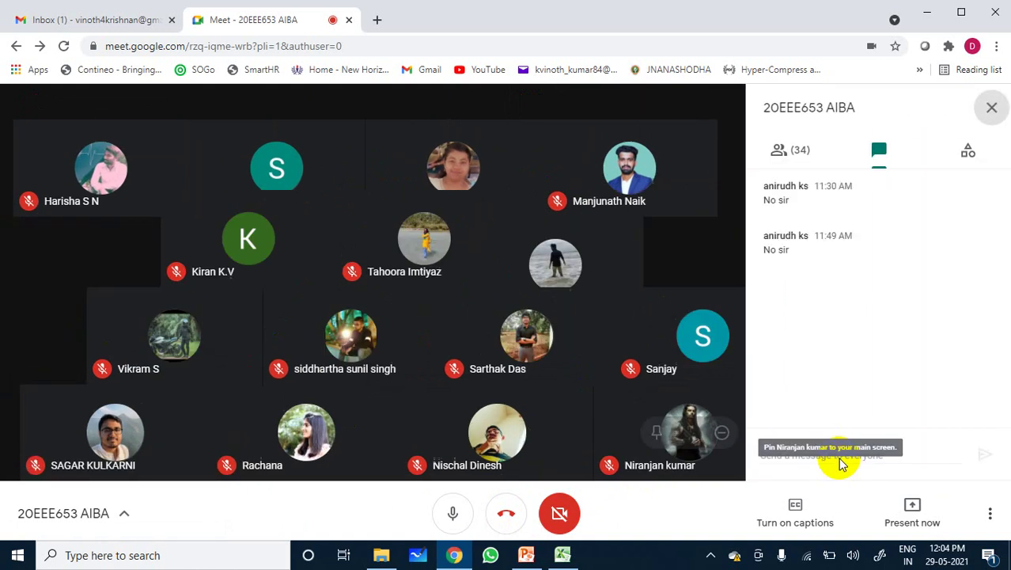
{"action": "type", "text": "Qui"}
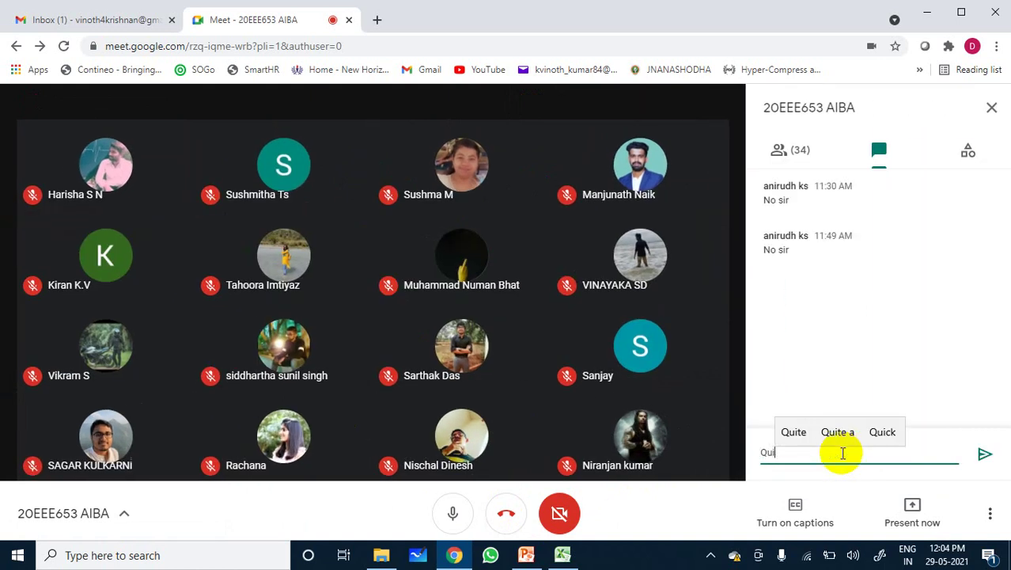
{"action": "type", "text": "az2"}
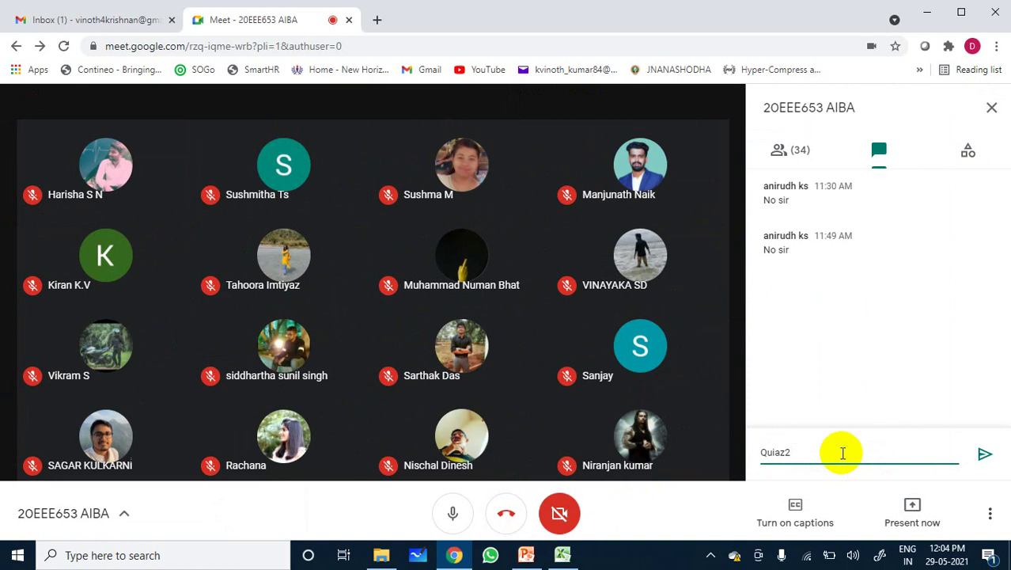
{"action": "key", "text": "BackSpace"}
{"action": "key", "text": "BackSpace"}
{"action": "key", "text": "BackSpace"}
{"action": "type", "text": "z 2 is s"}
{"action": "type", "text": "ch"}
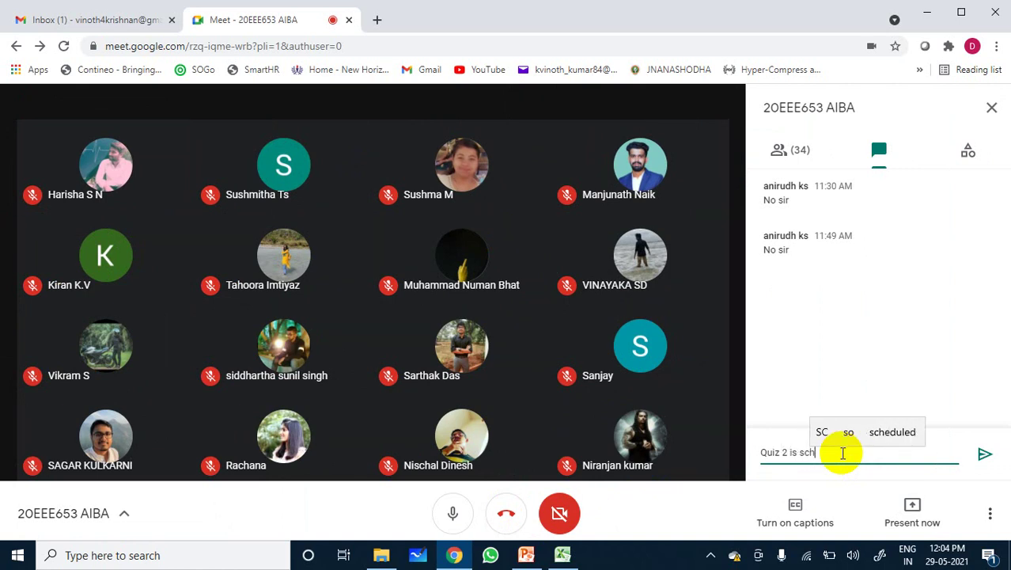
{"action": "type", "text": "eduled on w"}
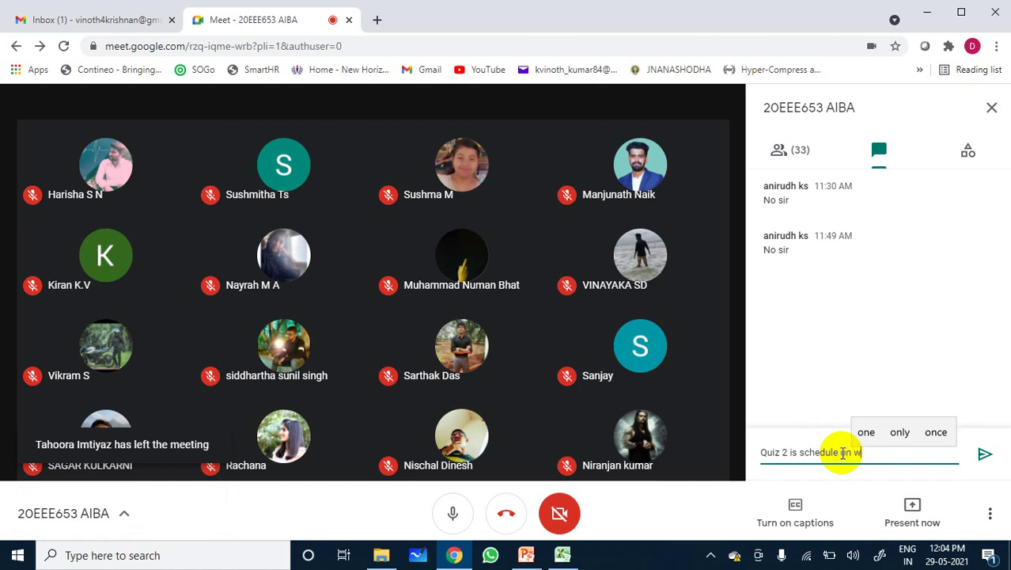
{"action": "type", "text": "ednesday nextweek"}
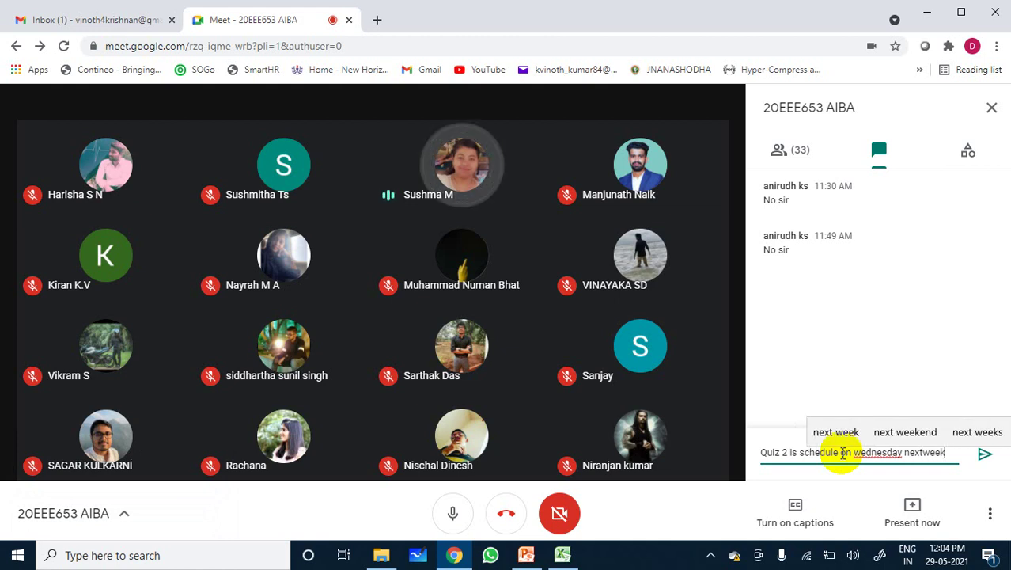
{"action": "key", "text": "Return"}
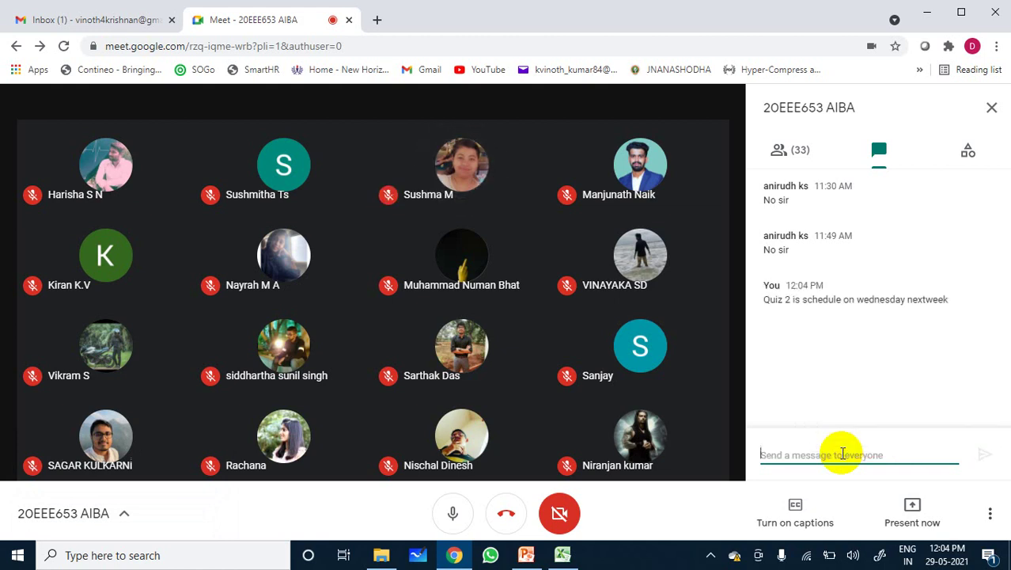